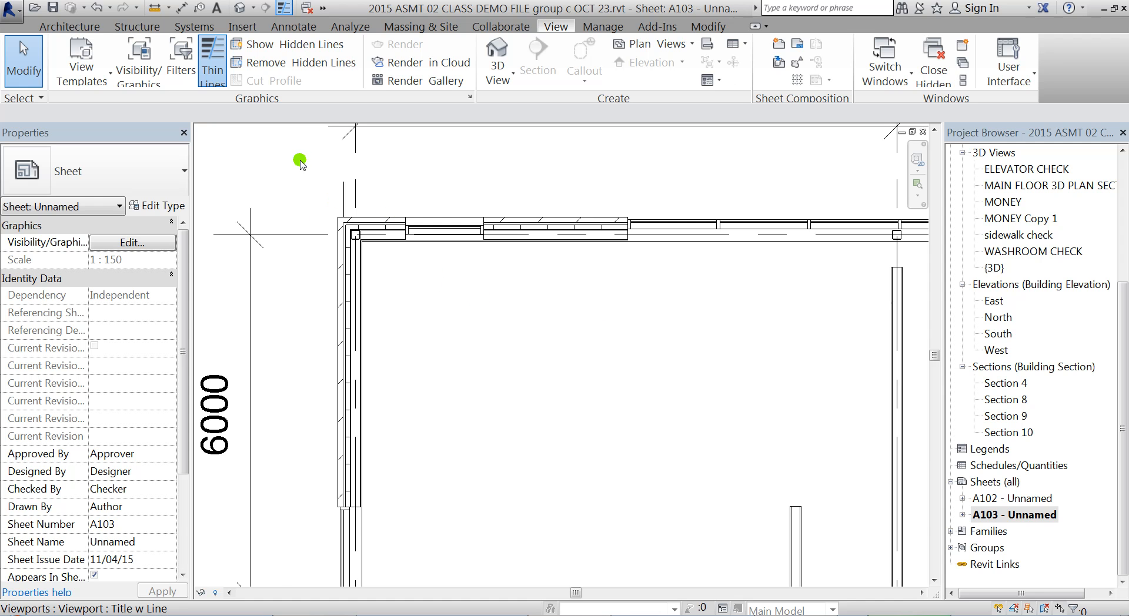
- Turn off the Thin Lines display on sheet A103 to show true line weights
scroll(300, 161, "down", 10)
scroll(459, 340, "up", 8)
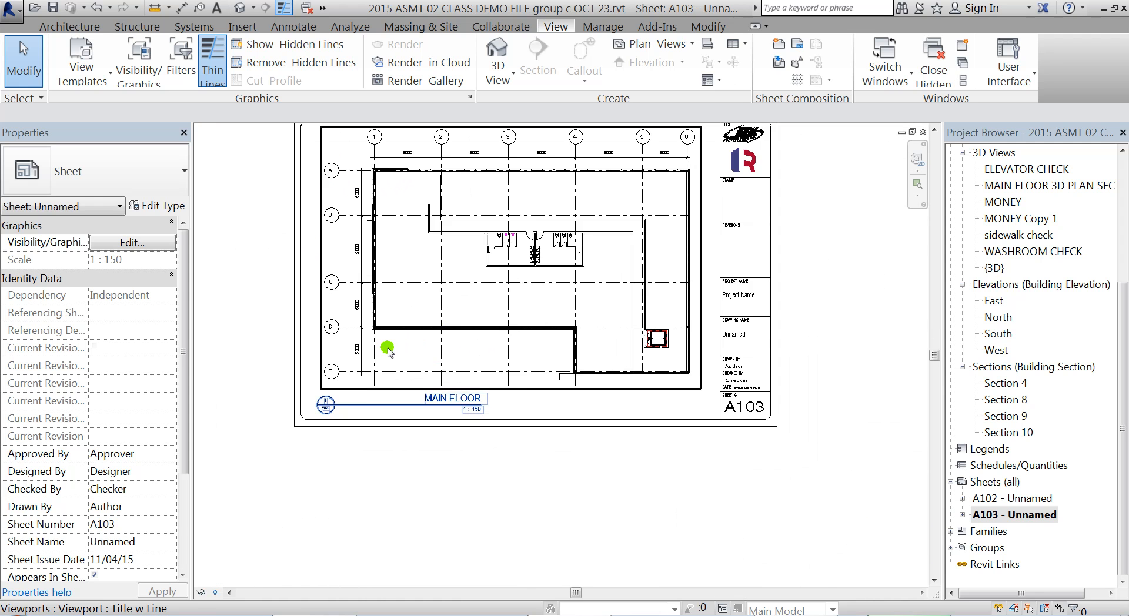
scroll(411, 318, "up", 6)
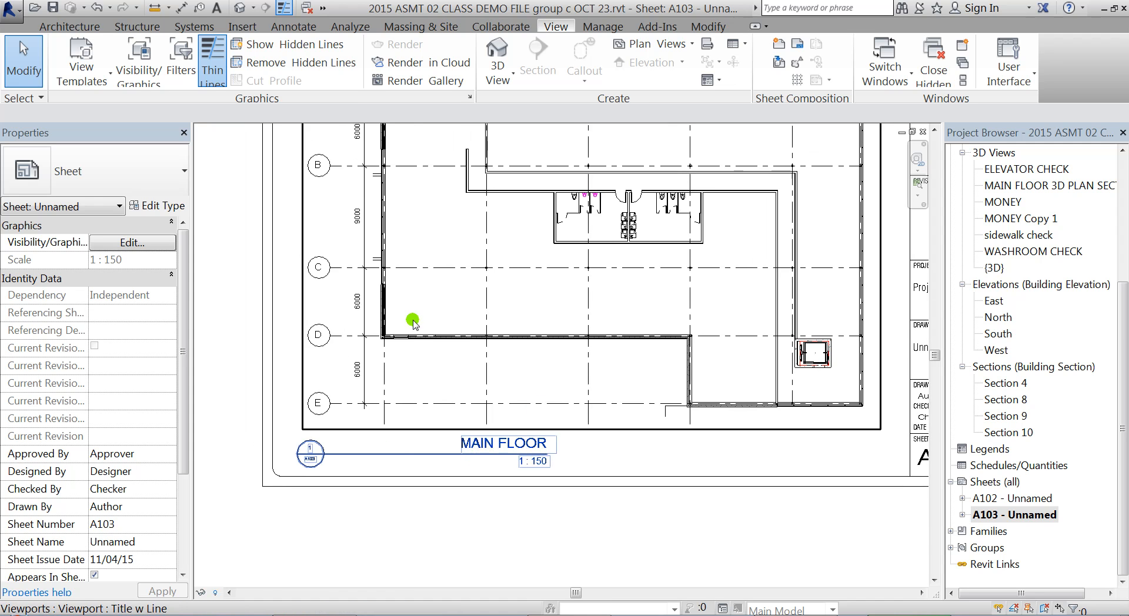
scroll(390, 336, "down", 8)
scroll(596, 404, "up", 6)
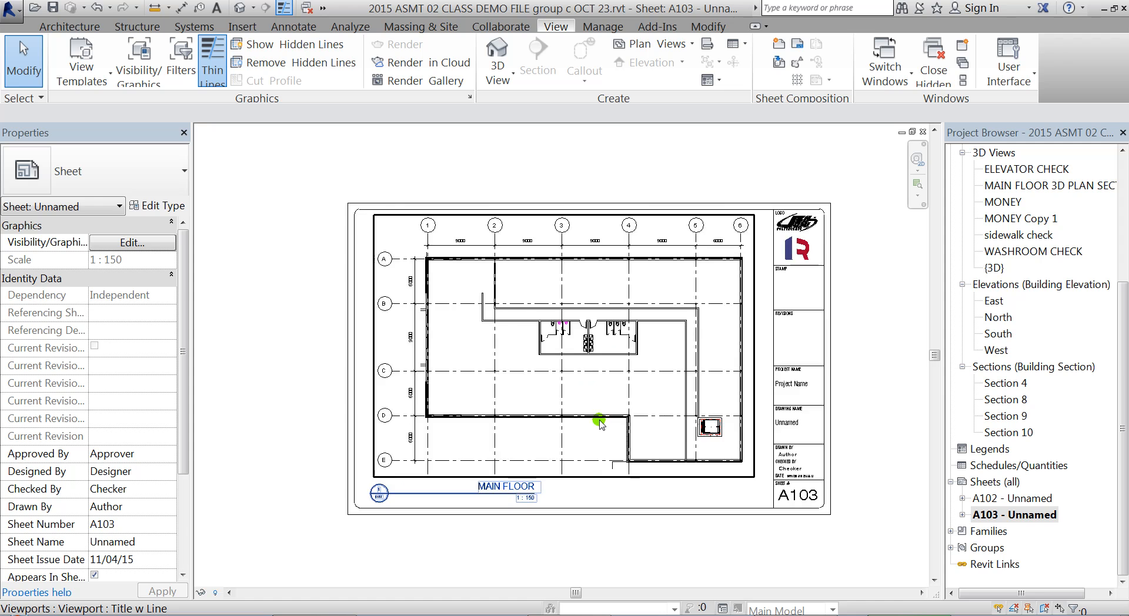
scroll(365, 198, "up", 2)
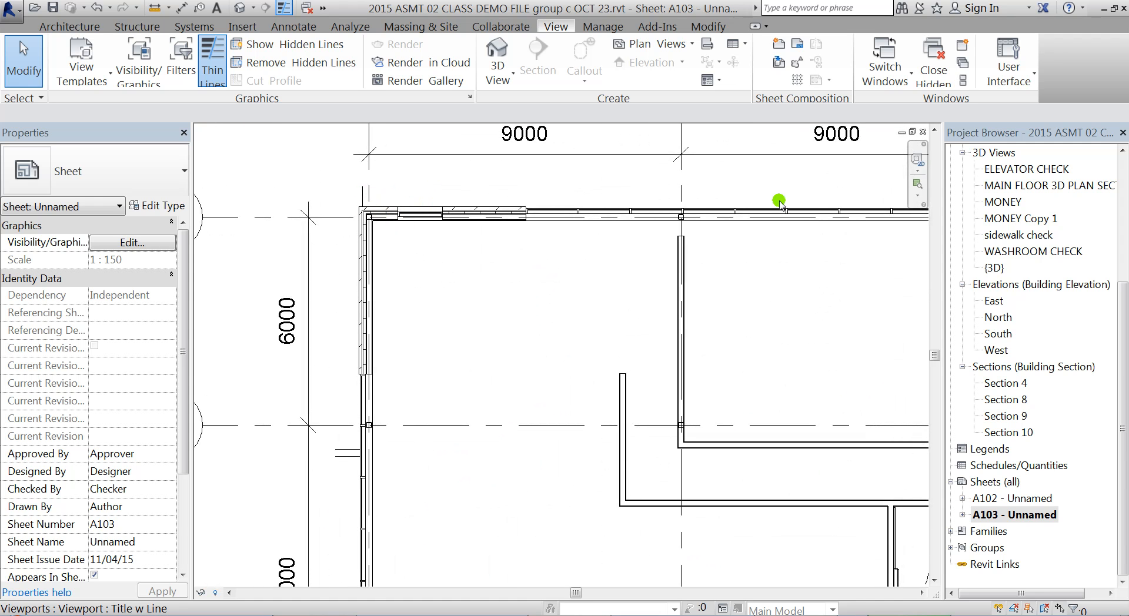
key("t")
key("l")
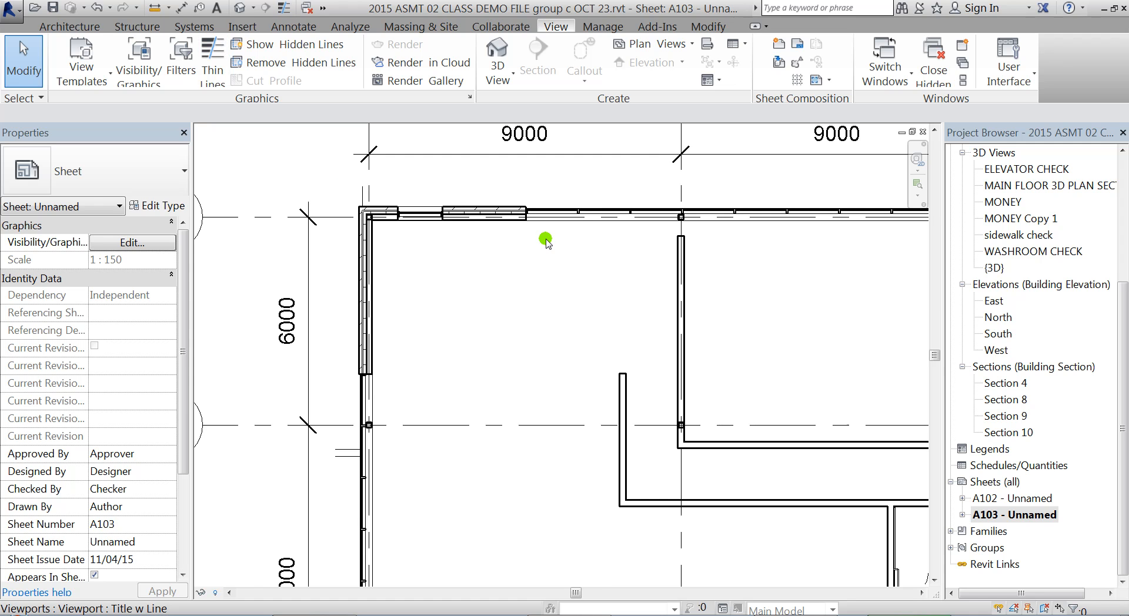
- Check the wall line weights at the plan's upper-left corner on the sheet, and open the MAIN FLOOR floor plan
scroll(486, 218, "up", 1)
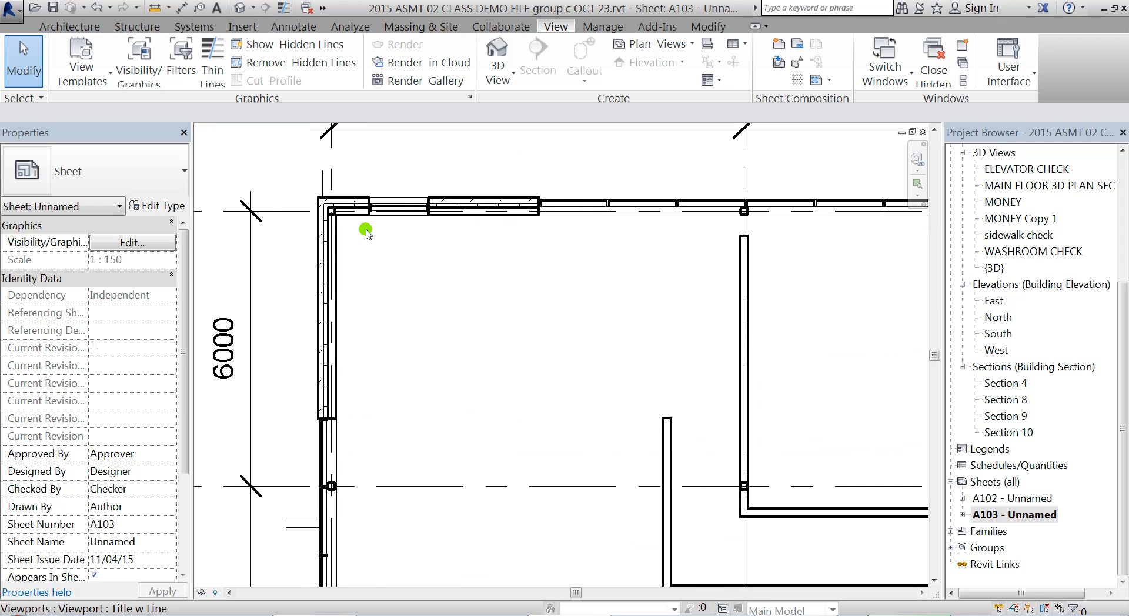
scroll(325, 206, "up", 2)
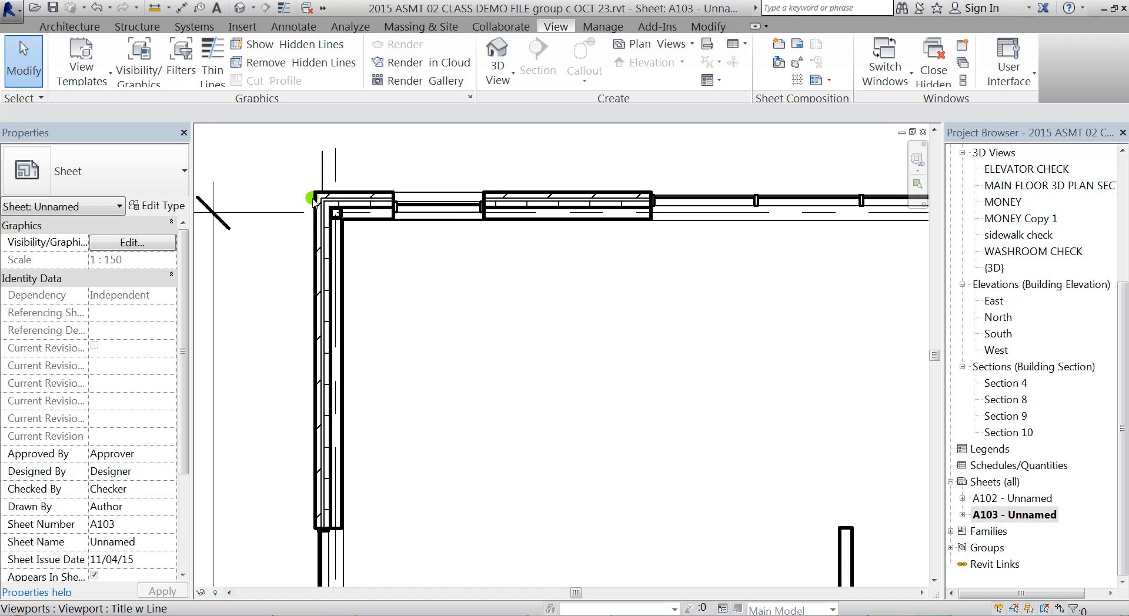
scroll(315, 203, "down", 6)
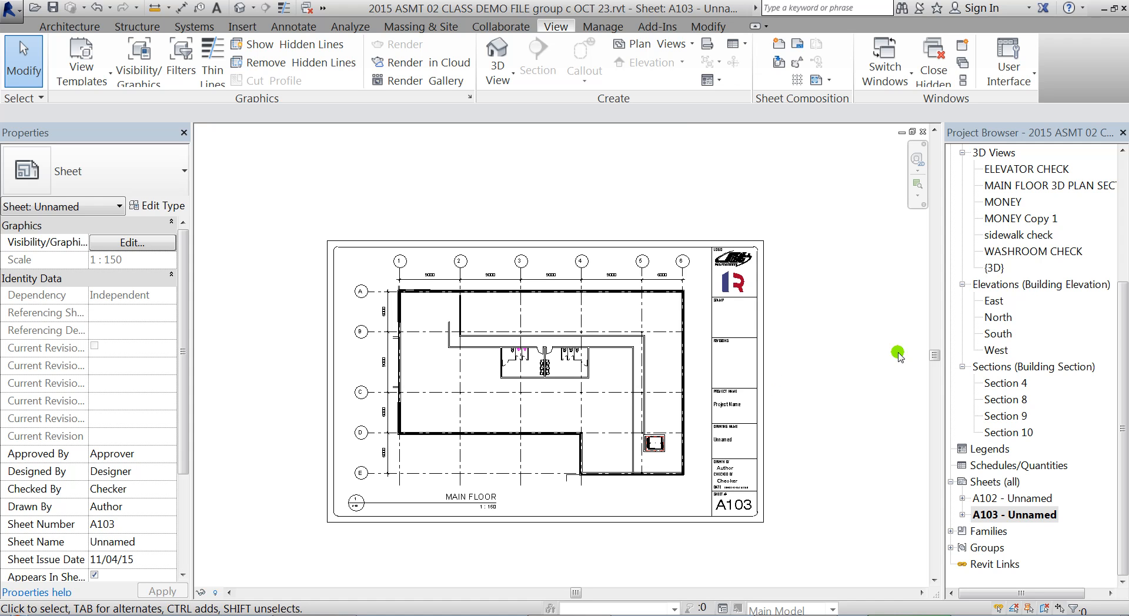
scroll(1042, 237, "up", 4)
double_click(1015, 236)
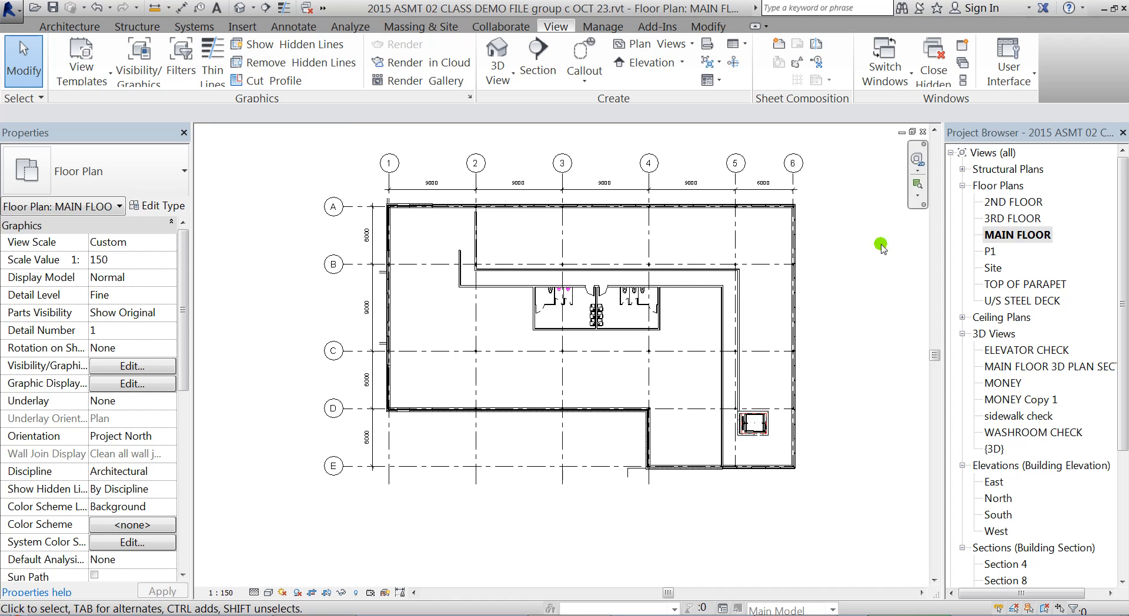
- Set the MAIN FLOOR plan's detail level to Coarse
scroll(391, 201, "up", 5)
scroll(392, 201, "up", 2)
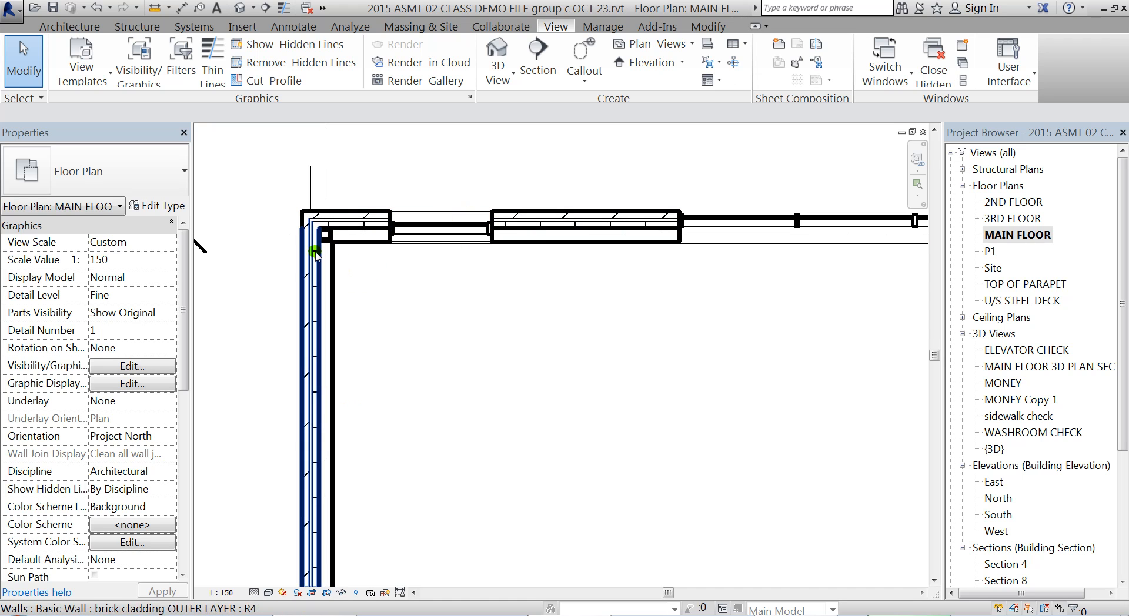
left_click(253, 594)
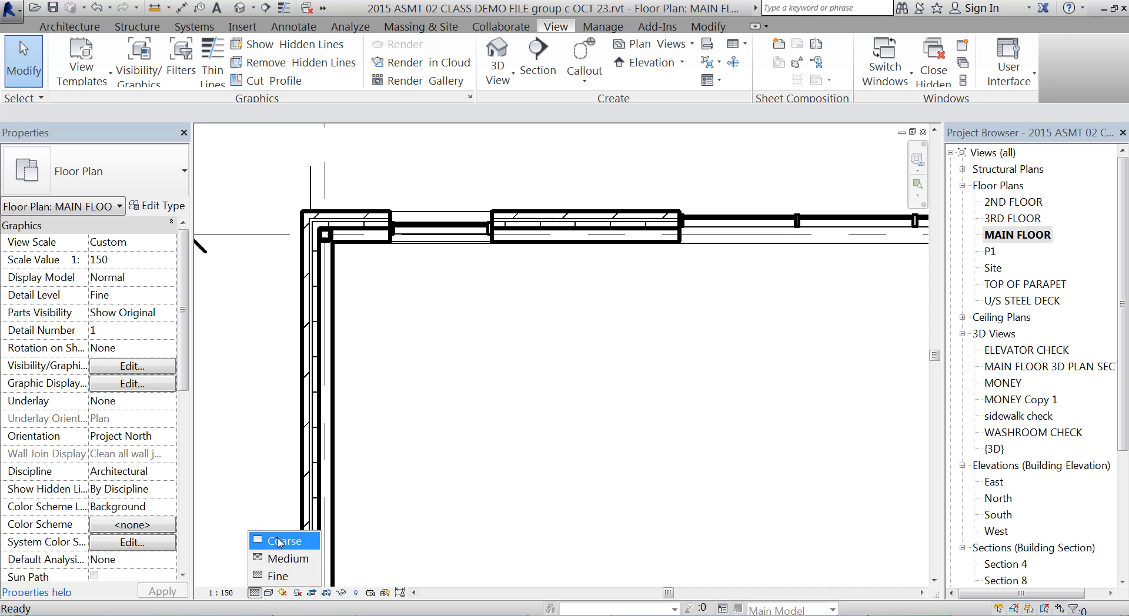
left_click(277, 539)
- Examine how the walls and column symbols are drawn at the building corners along grid line 1
scroll(386, 235, "down", 3)
scroll(388, 478, "up", 3)
scroll(381, 482, "up", 2)
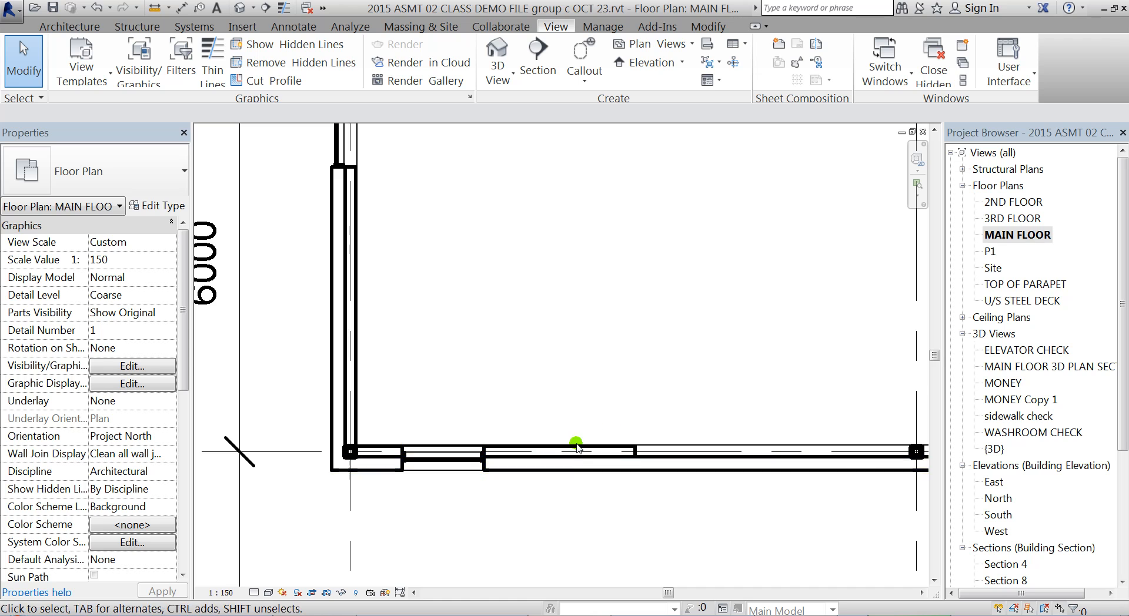
scroll(574, 438, "up", 1)
middle_click_drag(573, 431, 464, 414)
middle_click_drag(720, 424, 740, 442)
middle_click_drag(307, 447, 610, 421)
scroll(491, 407, "up", 3)
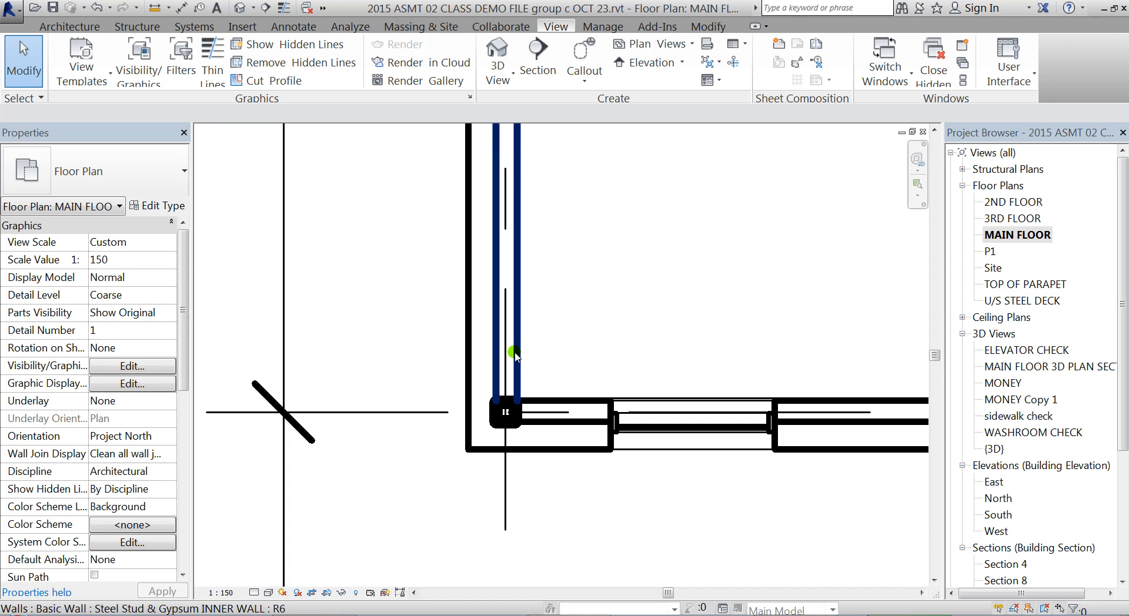
scroll(487, 345, "down", 4)
middle_click_drag(595, 200, 511, 389)
middle_click_drag(624, 244, 651, 445)
middle_click_drag(577, 179, 585, 390)
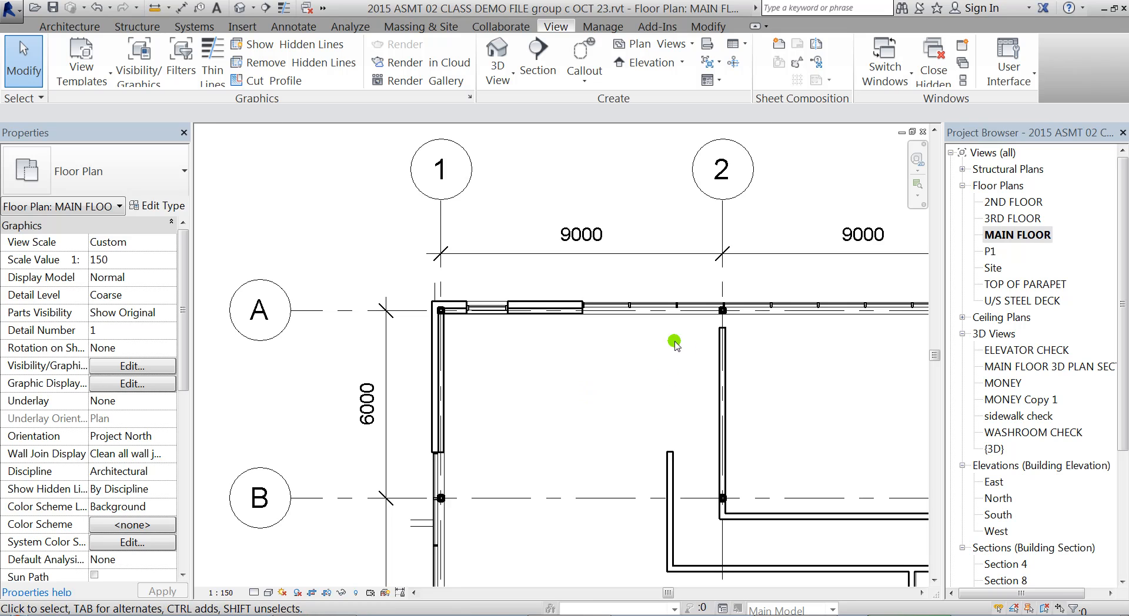
scroll(664, 335, "up", 3)
middle_click_drag(315, 370, 486, 340)
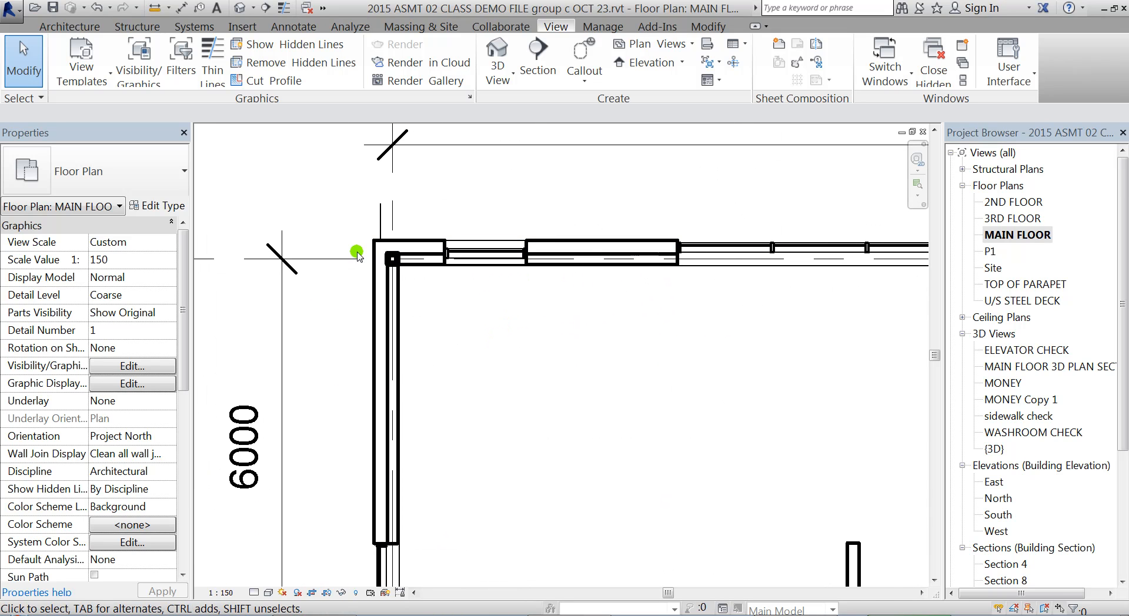
- Examine the line weights around the elevator shaft, the lower-right exterior walls and the column symbols at the grid intersections
scroll(408, 275, "down", 5)
middle_click_drag(734, 376, 459, 254)
middle_click_drag(673, 545, 657, 366)
scroll(657, 366, "up", 2)
scroll(657, 366, "up", 1)
scroll(692, 219, "up", 3)
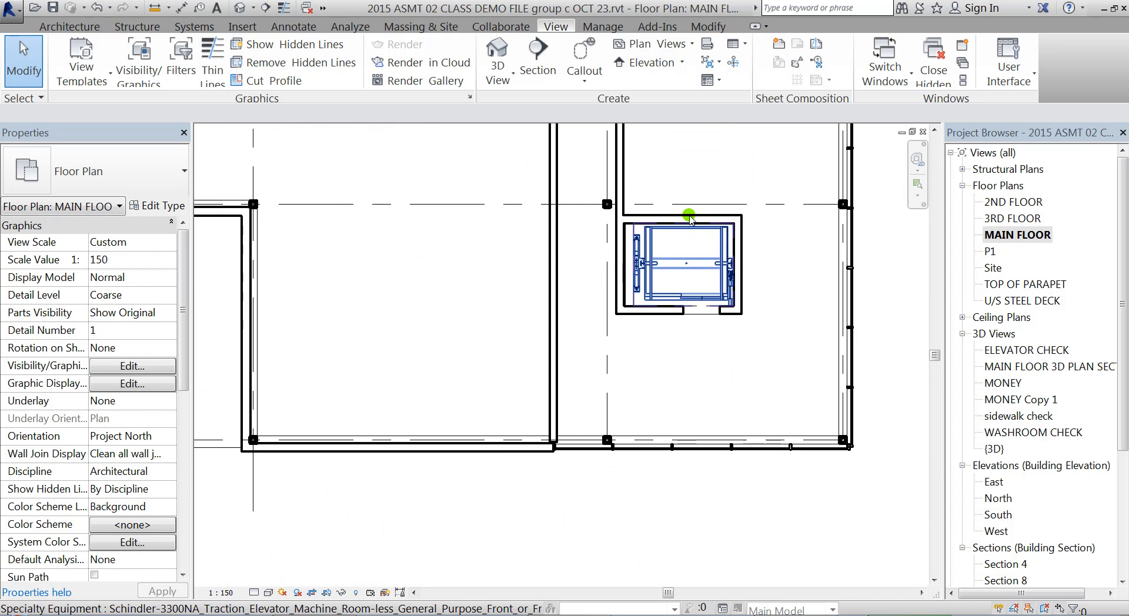
middle_click_drag(553, 379, 754, 363)
scroll(524, 279, "down", 2)
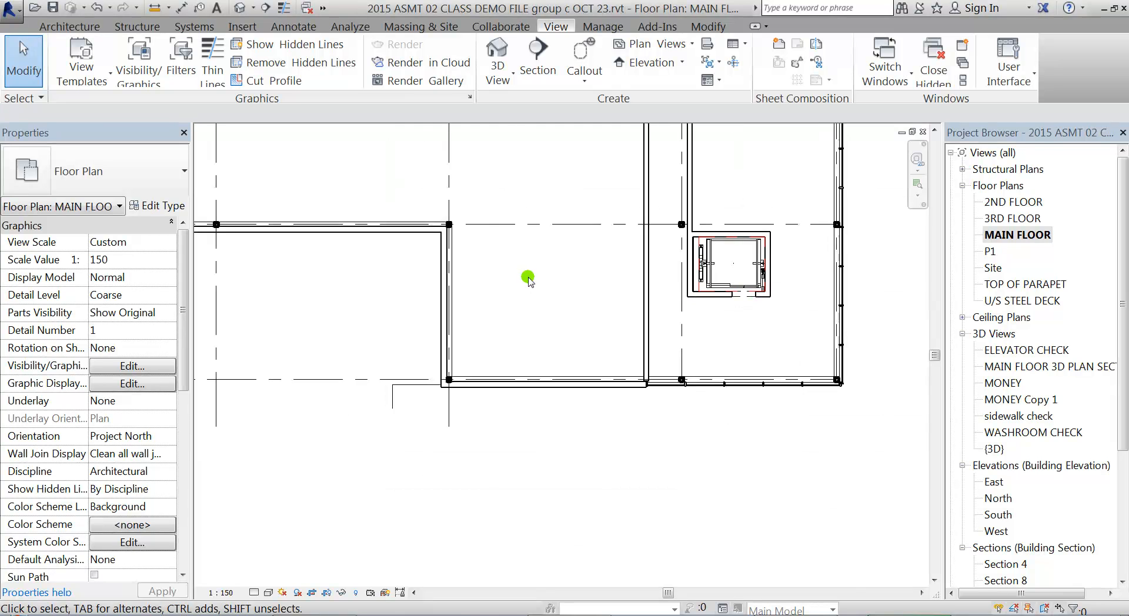
scroll(807, 341, "up", 1)
scroll(857, 390, "up", 3)
middle_click_drag(860, 388, 716, 298)
scroll(824, 318, "down", 2)
middle_click_drag(467, 282, 768, 426)
middle_click_drag(374, 289, 793, 356)
scroll(220, 337, "up", 1)
scroll(579, 335, "down", 5)
middle_click_drag(491, 182, 500, 337)
scroll(530, 247, "up", 5)
middle_click_drag(575, 277, 289, 239)
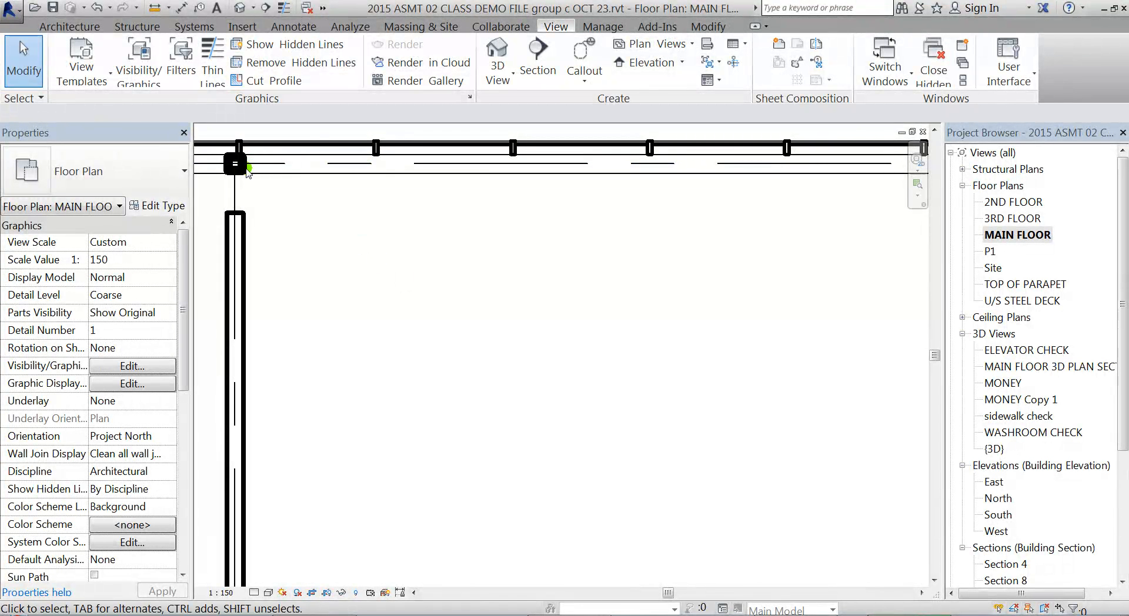
- Open the project's Object Styles, widen the Category column and expand the Structural Columns model category
left_click(539, 62)
left_click(600, 29)
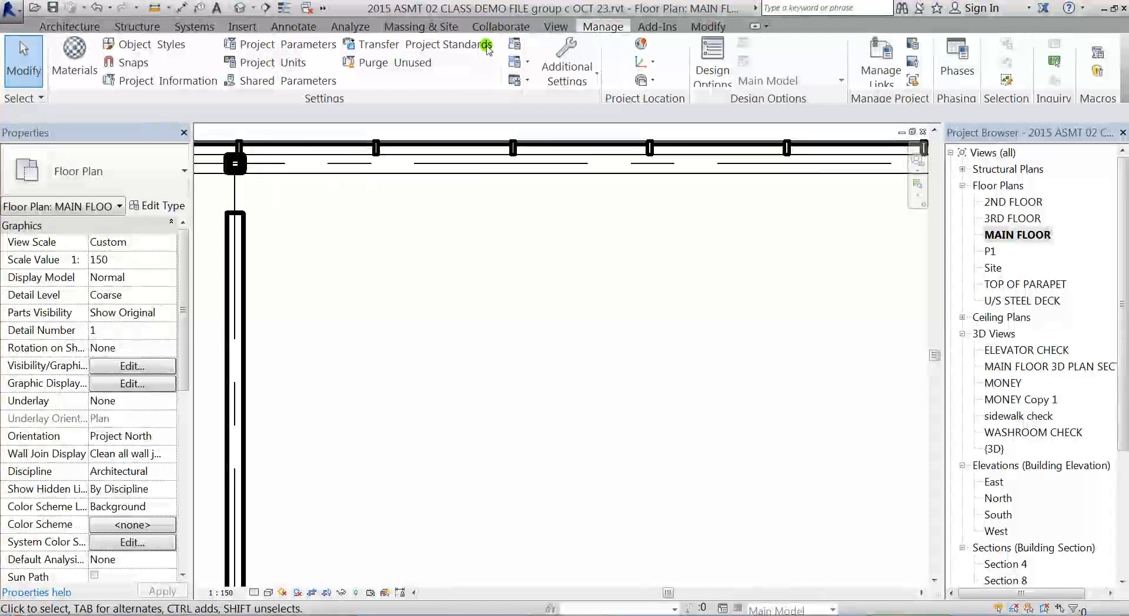
left_click(152, 47)
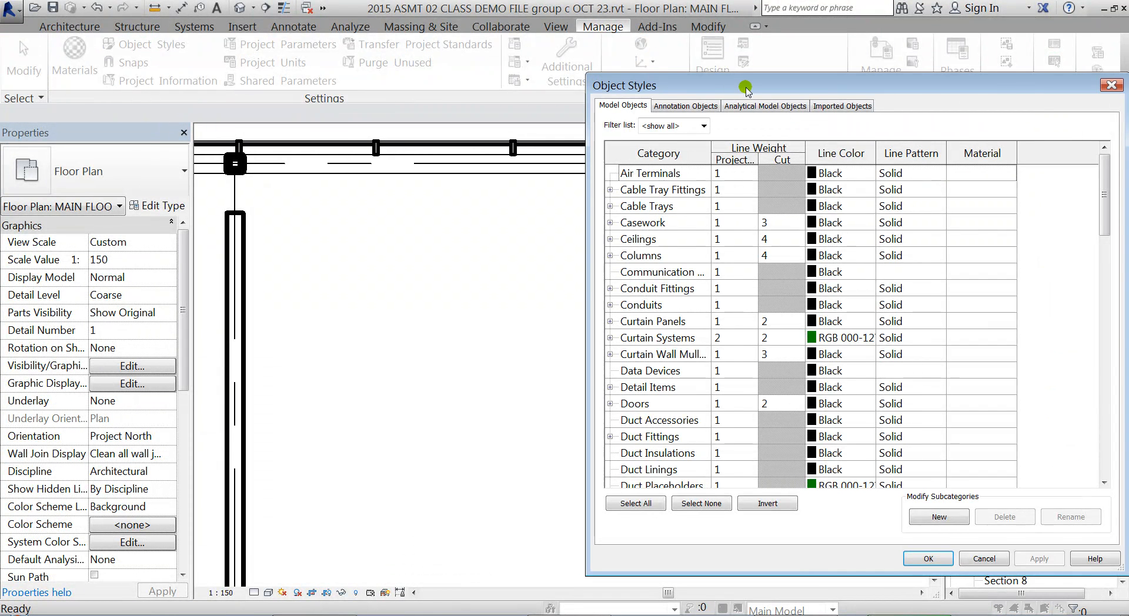
left_click_drag(746, 88, 531, 88)
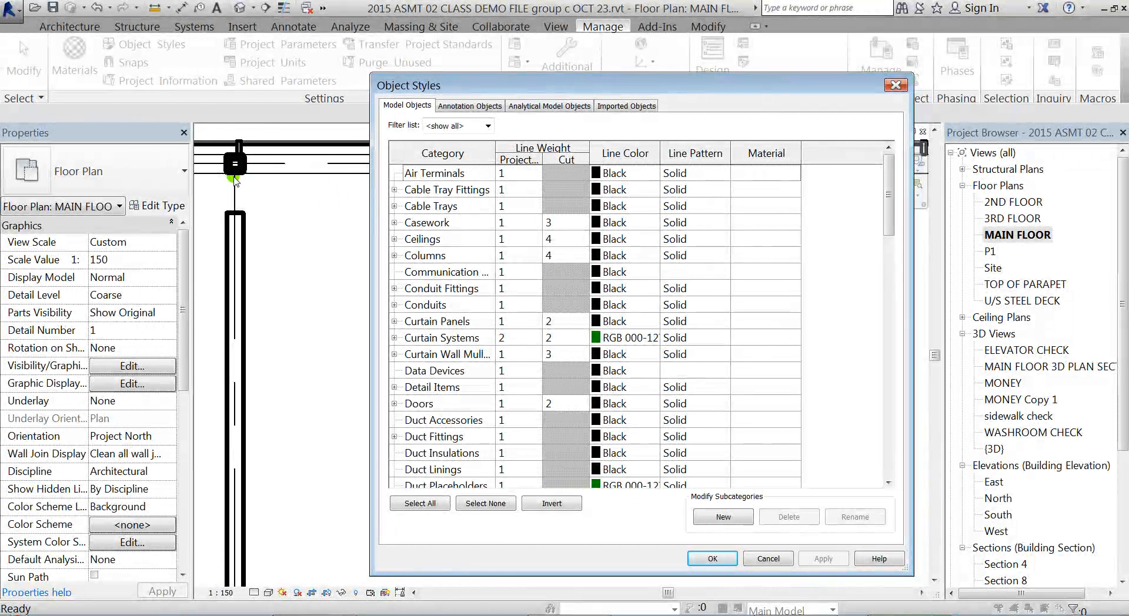
left_click_drag(891, 182, 892, 412)
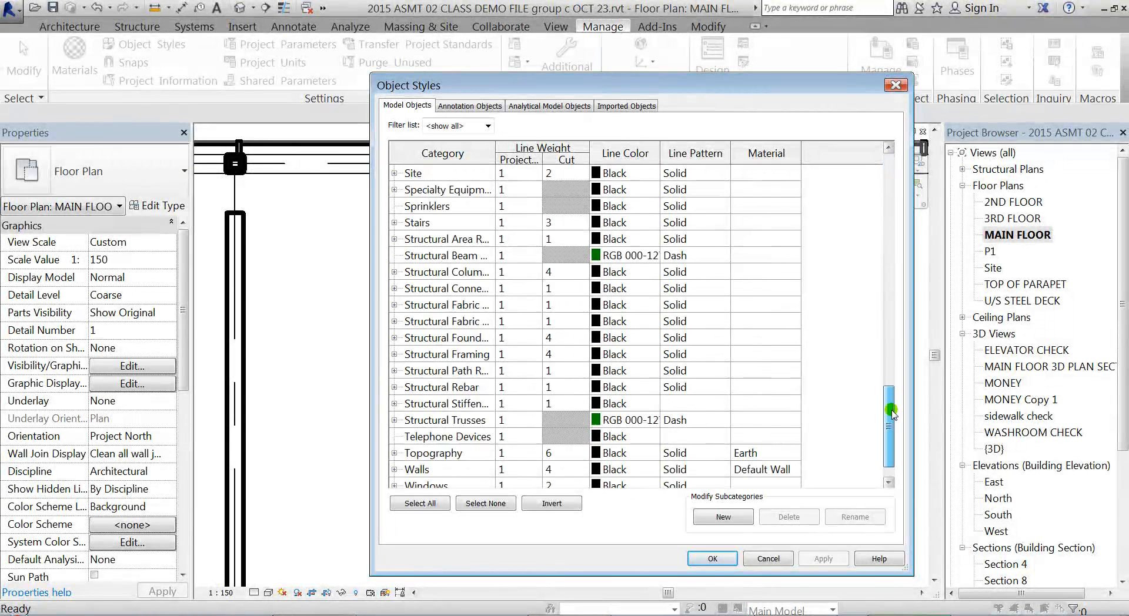
left_click(394, 273)
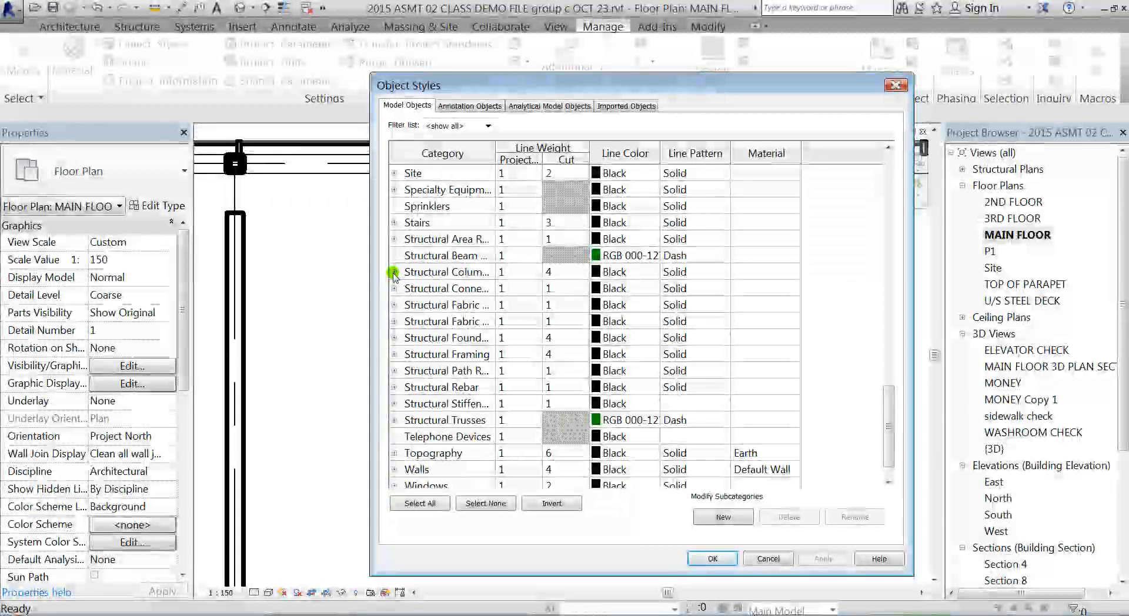
left_click_drag(494, 149, 539, 160)
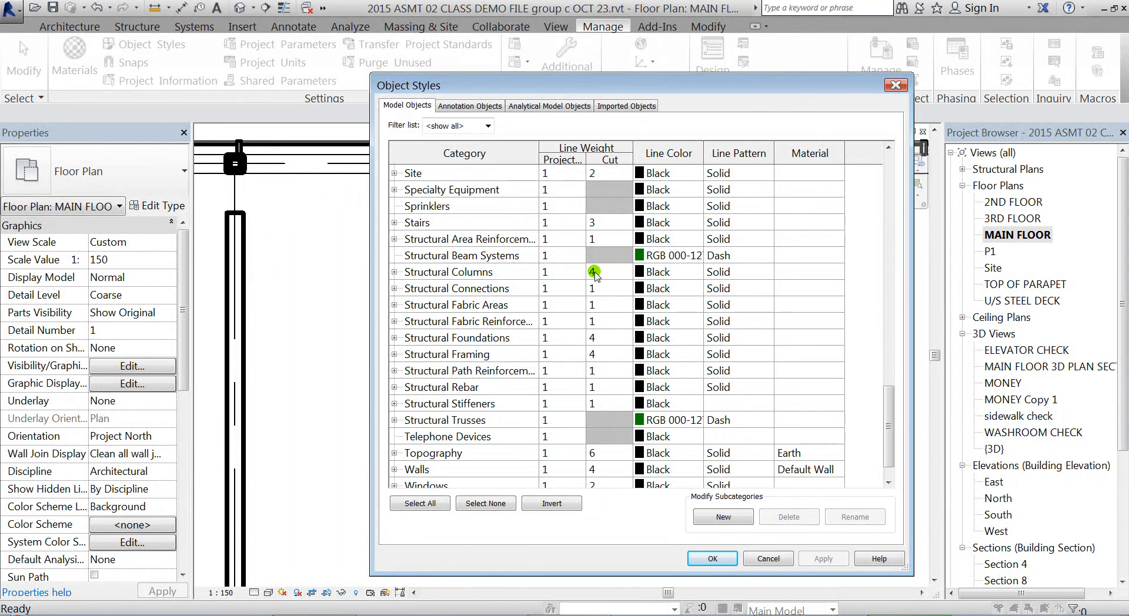
left_click(394, 272)
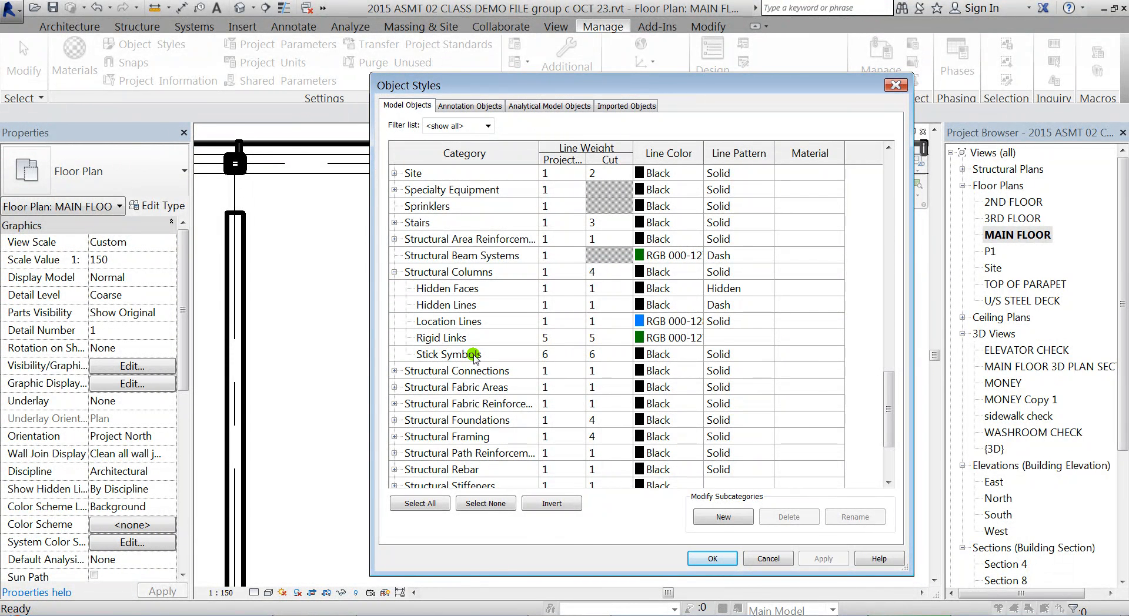
- Set the cut line weight of the Structural Columns' Stick Symbols subcategory to 3 and accept the object styles
left_click(602, 355)
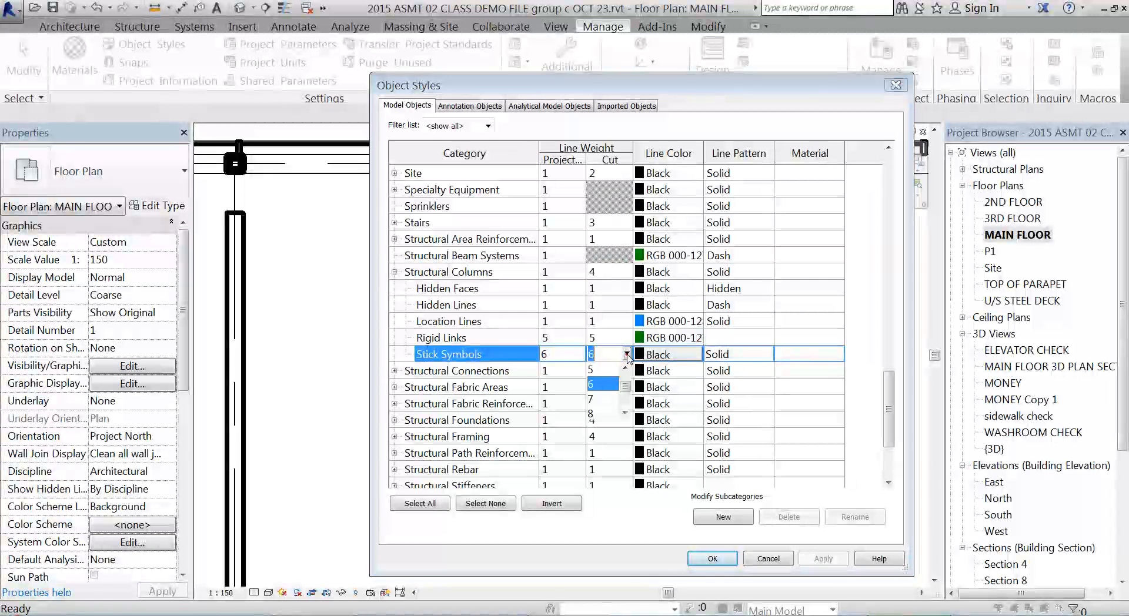
left_click(627, 353)
left_click(627, 370)
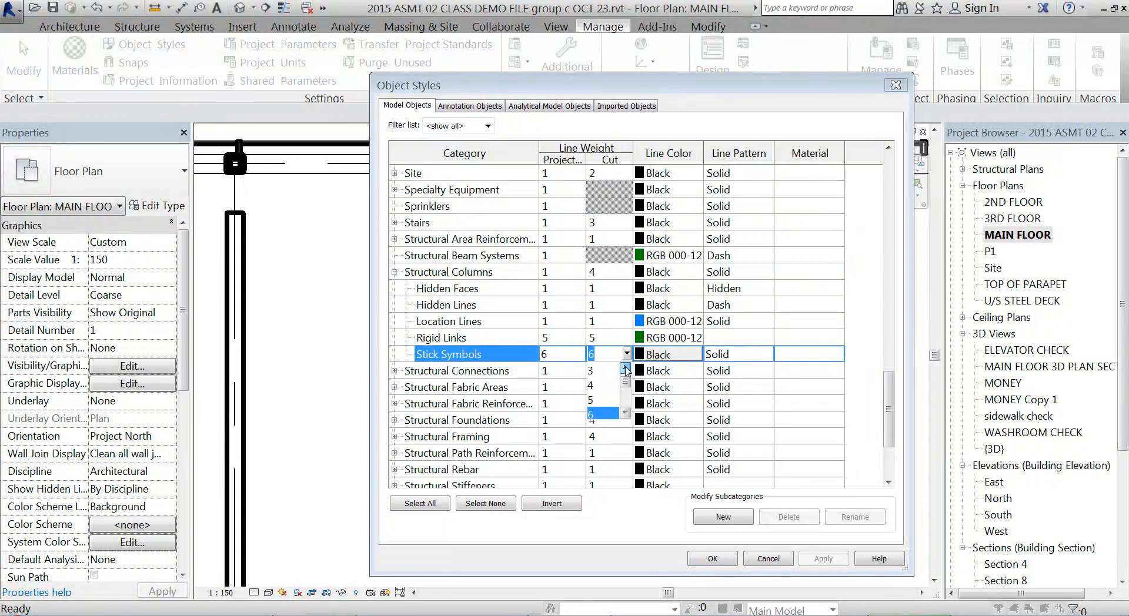
left_click(601, 369)
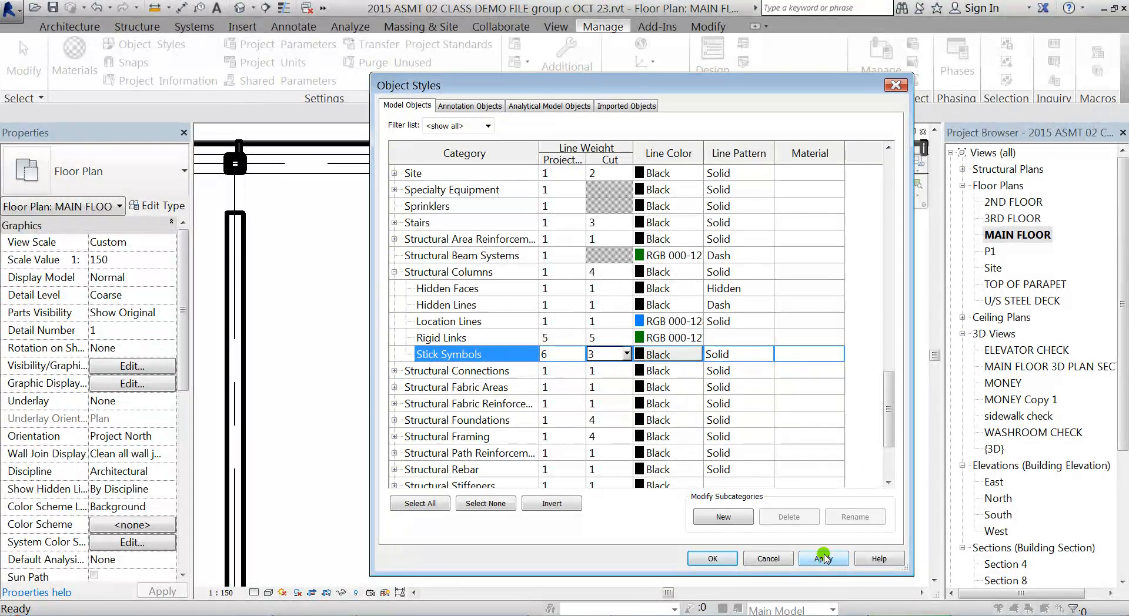
left_click(824, 558)
left_click(238, 184)
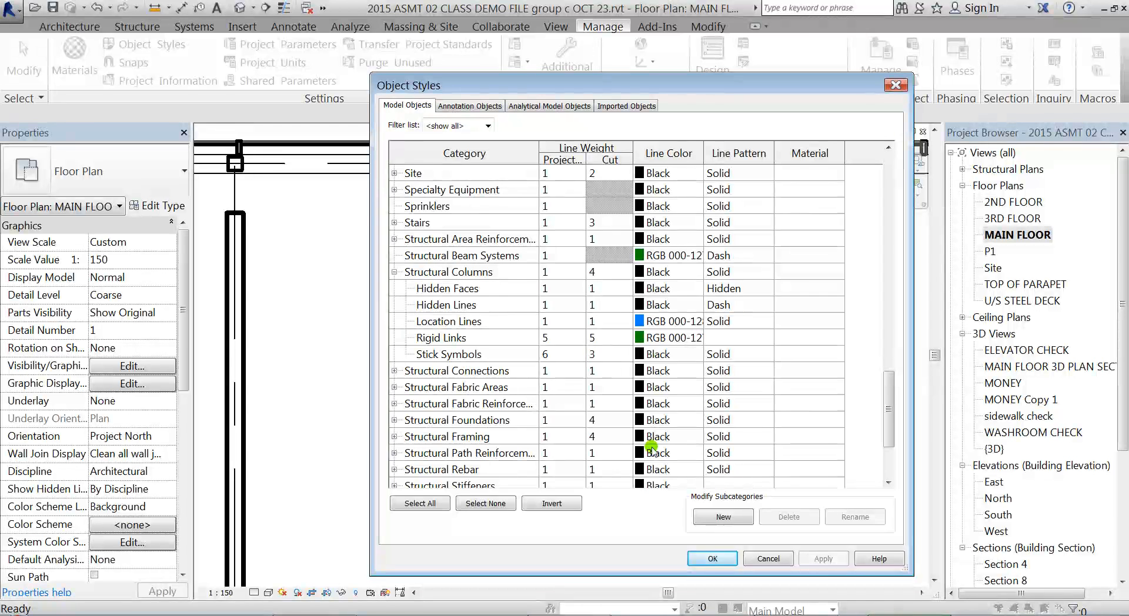
left_click(714, 559)
- Open the project's Line Weights settings for the model line weights
middle_click_drag(313, 253, 269, 180)
scroll(269, 180, "up", 3)
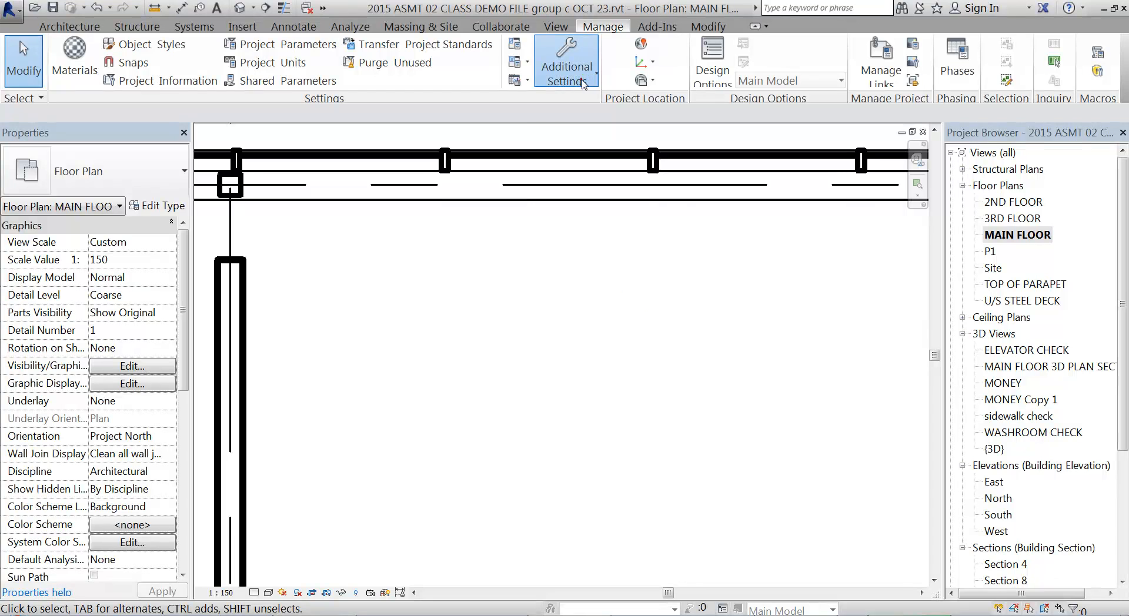
left_click(581, 81)
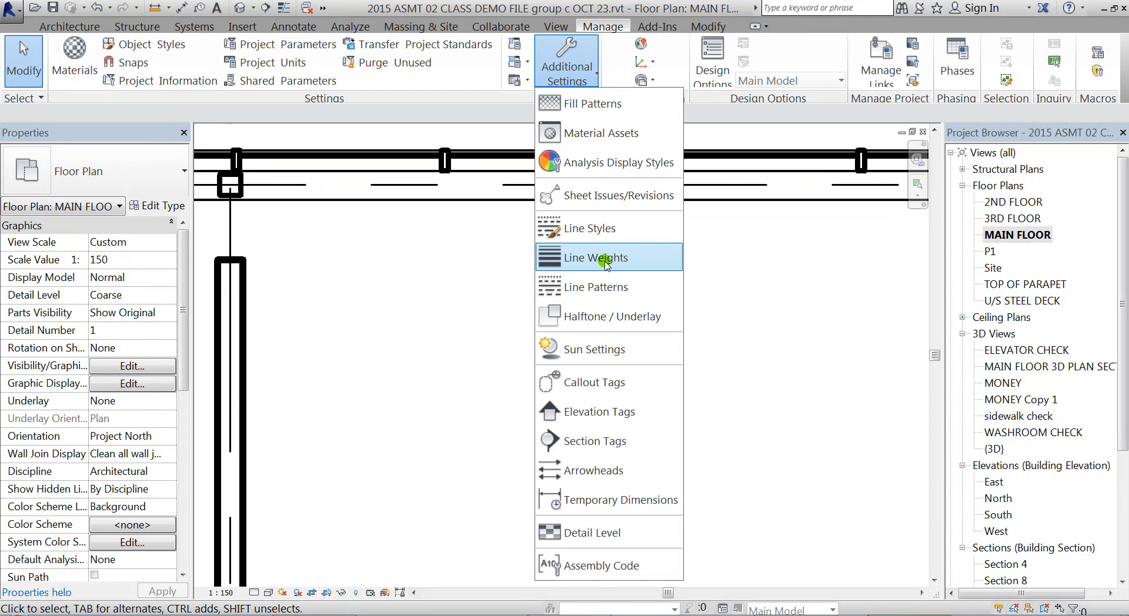
left_click(604, 261)
left_click_drag(763, 76, 564, 112)
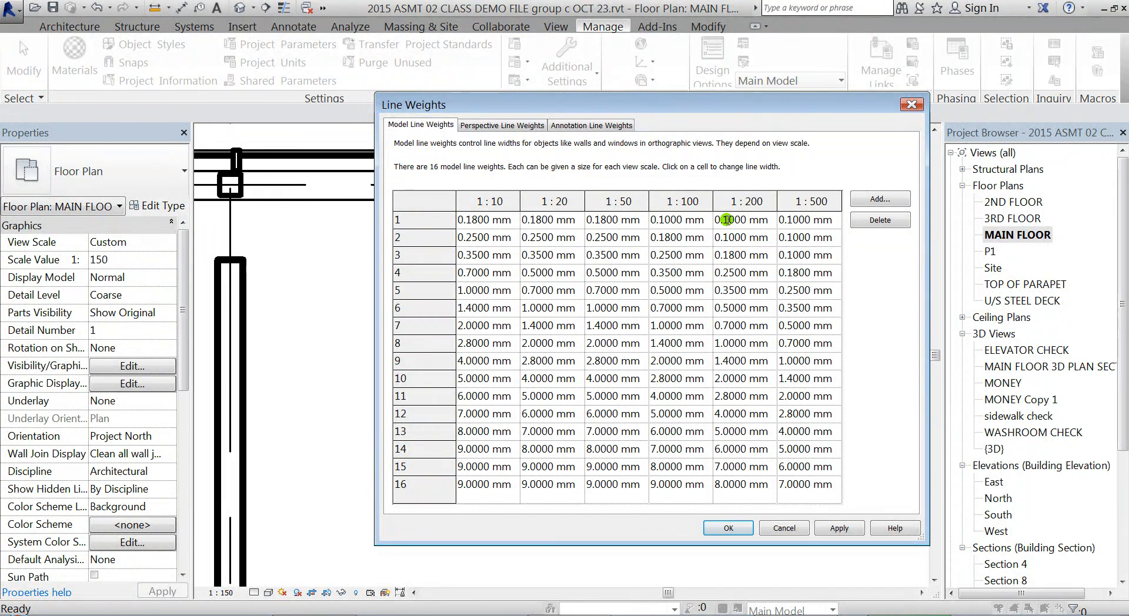
- Set model line weight 1 to 0.05 mm for both the 1:200 and 1:100 scales and accept the changes
left_click_drag(723, 220, 743, 220)
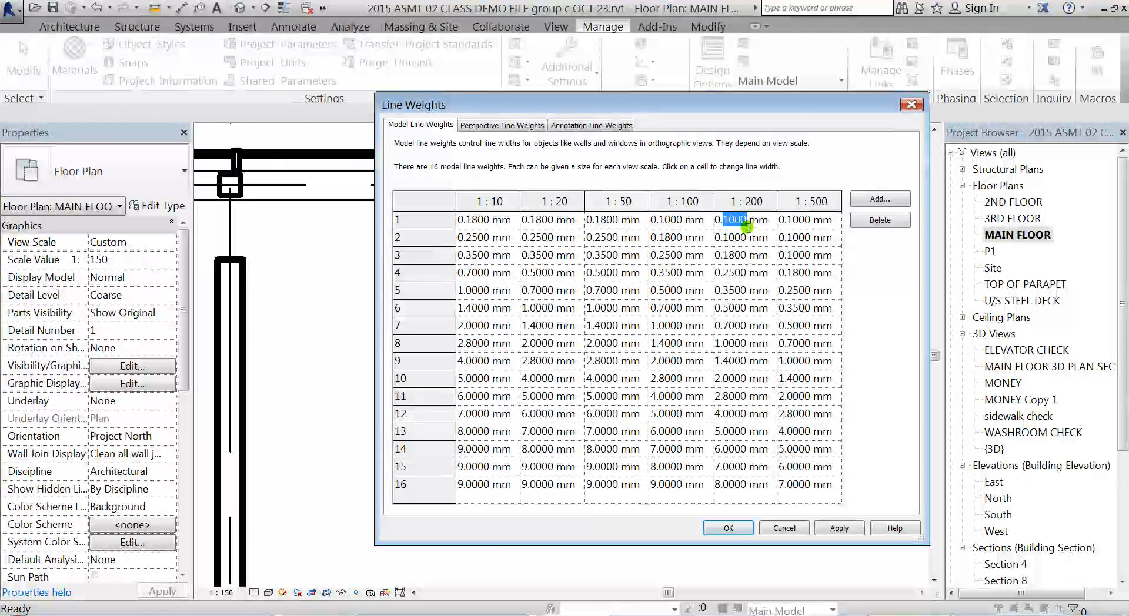
type("05")
left_click(672, 221)
left_click_drag(671, 221, 659, 221)
type("05")
left_click(839, 528)
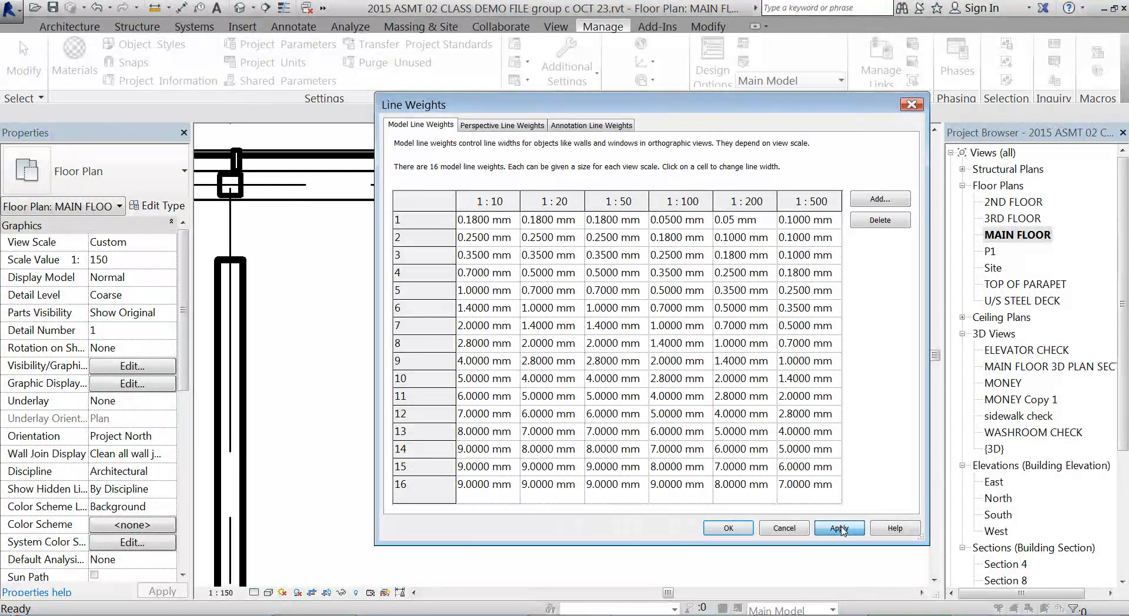
left_click(728, 529)
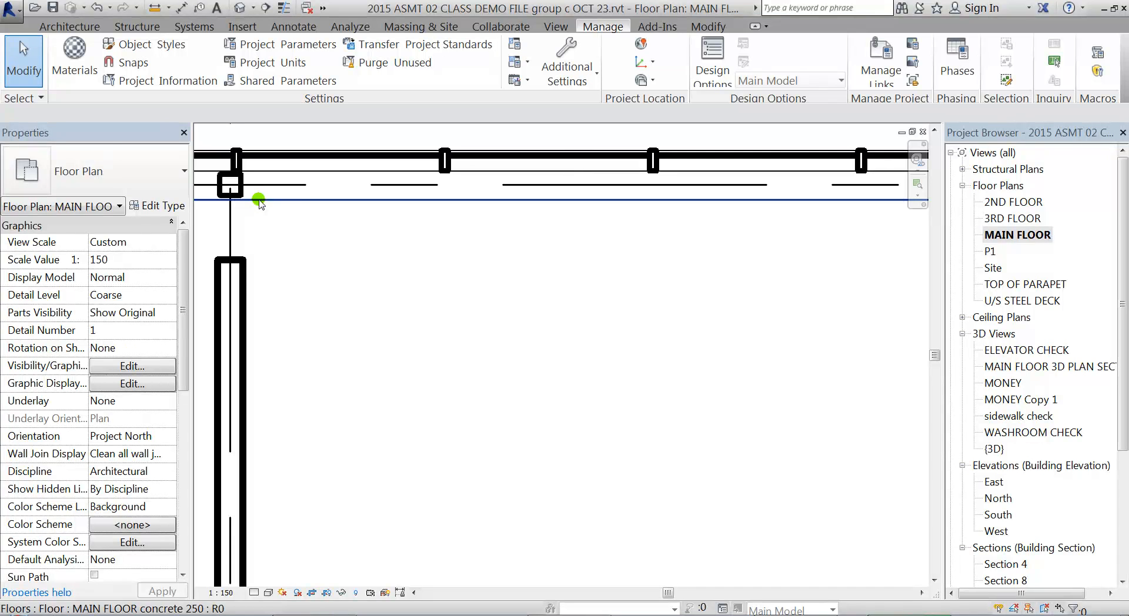
- Inspect the view-specific element graphics overrides of the structural column at grid B-1 and accept them without changes
scroll(371, 240, "down", 5)
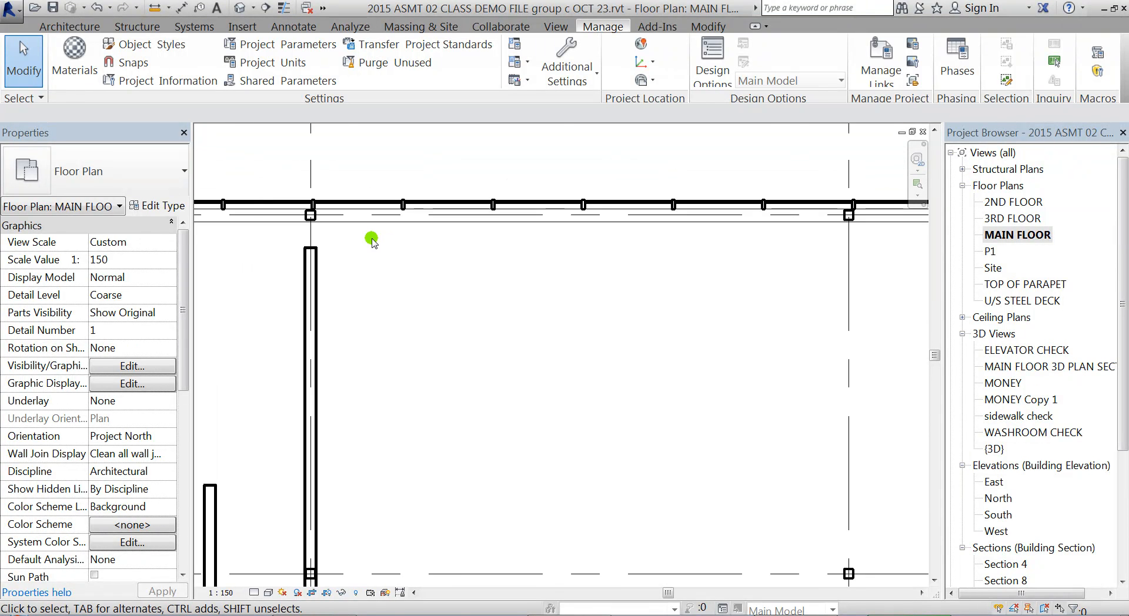
middle_click_drag(314, 271, 546, 275)
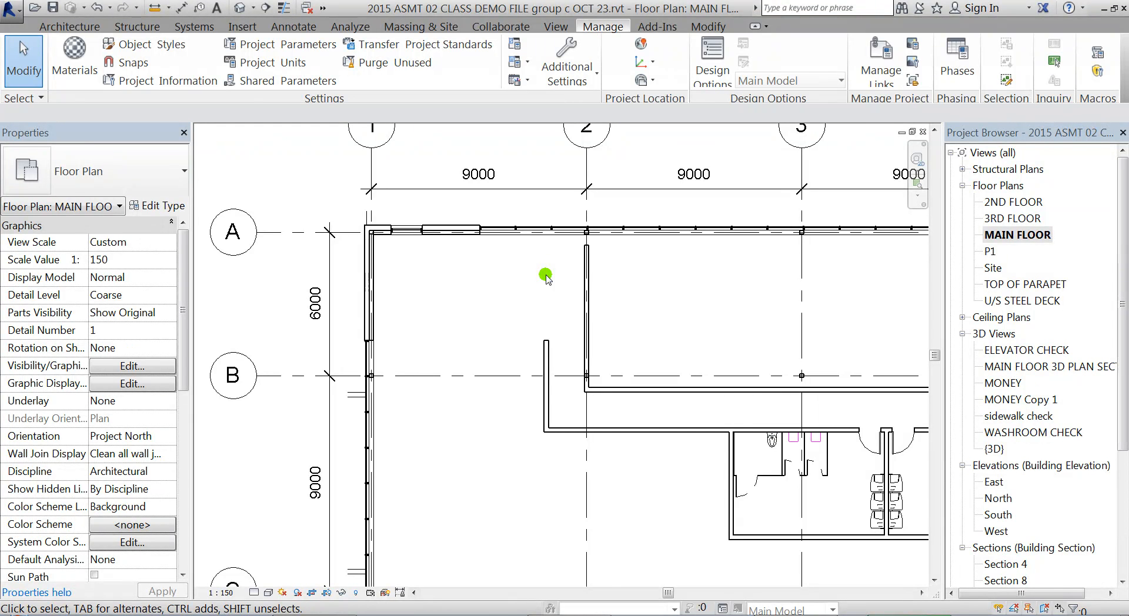
scroll(382, 262, "up", 2)
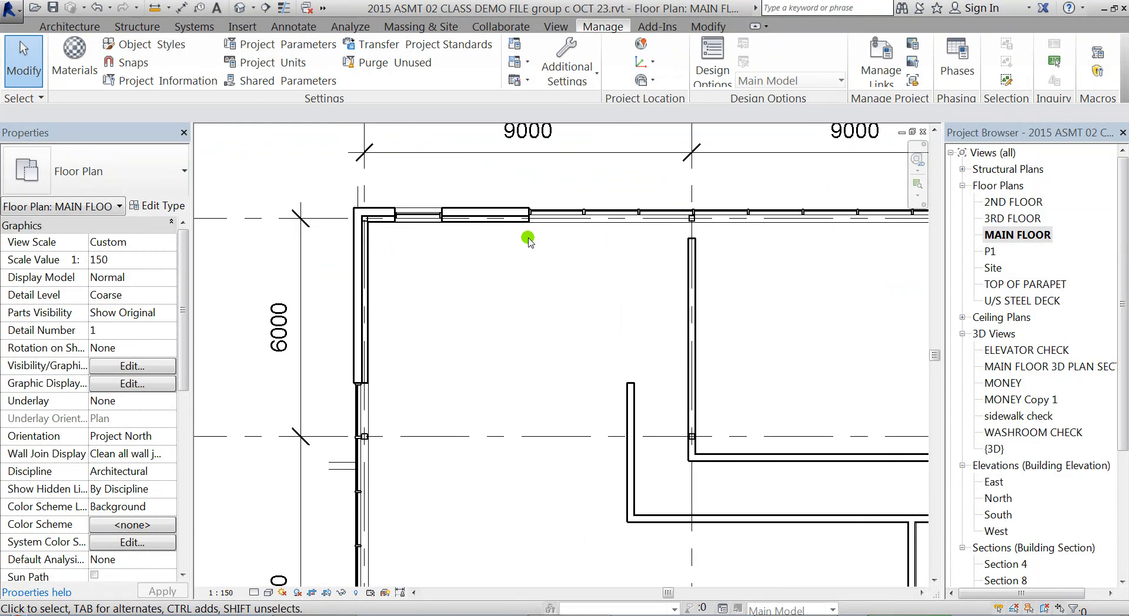
middle_click_drag(674, 338, 544, 256)
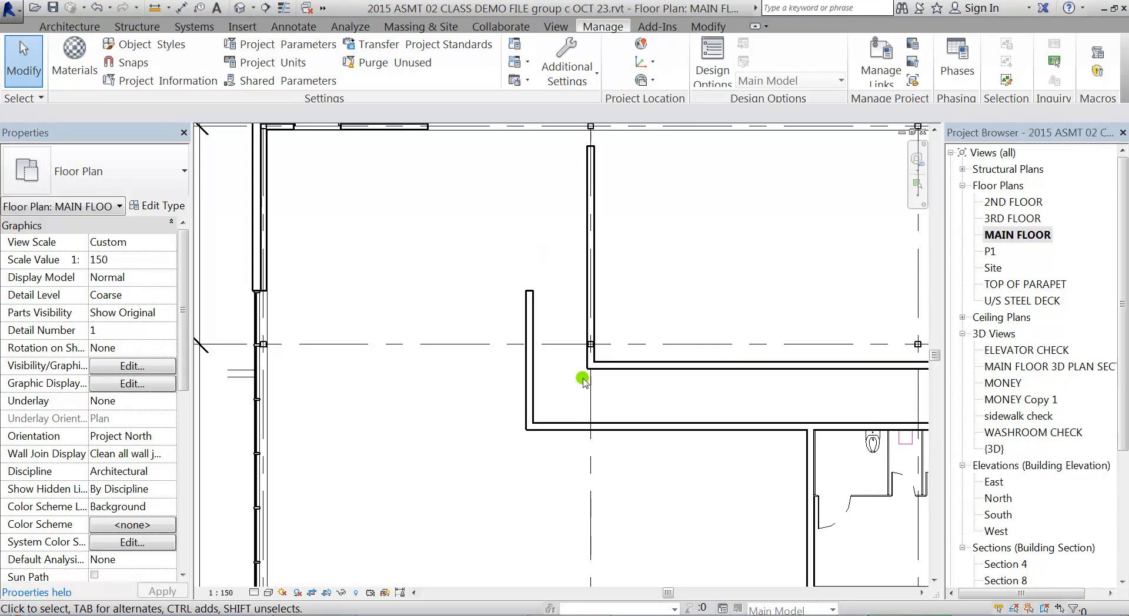
scroll(222, 343, "up", 6)
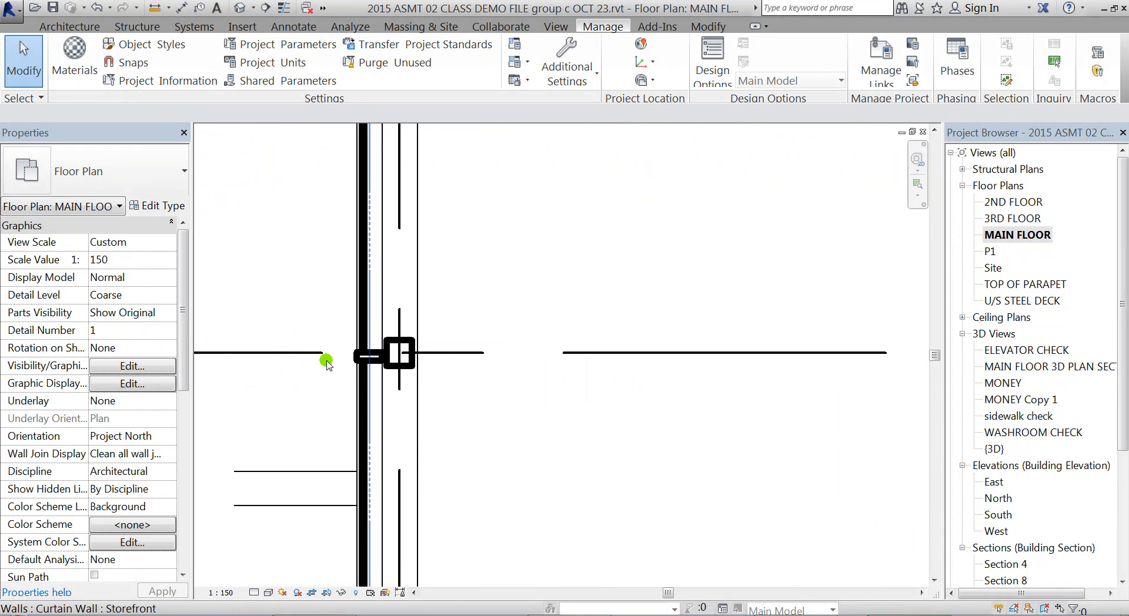
scroll(353, 352, "up", 1)
left_click(445, 351)
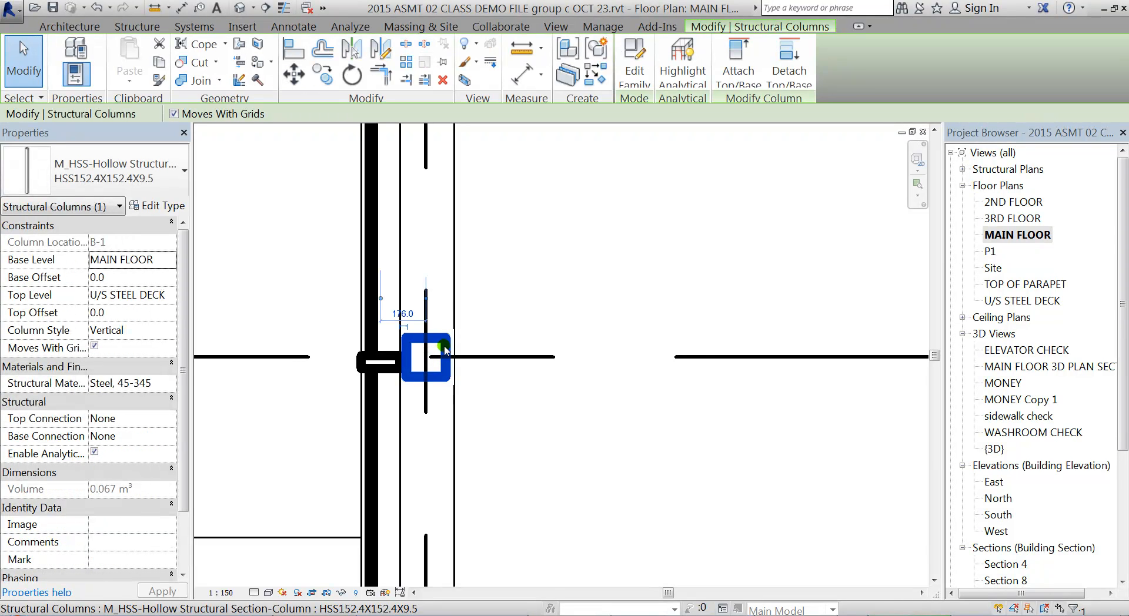
right_click(445, 351)
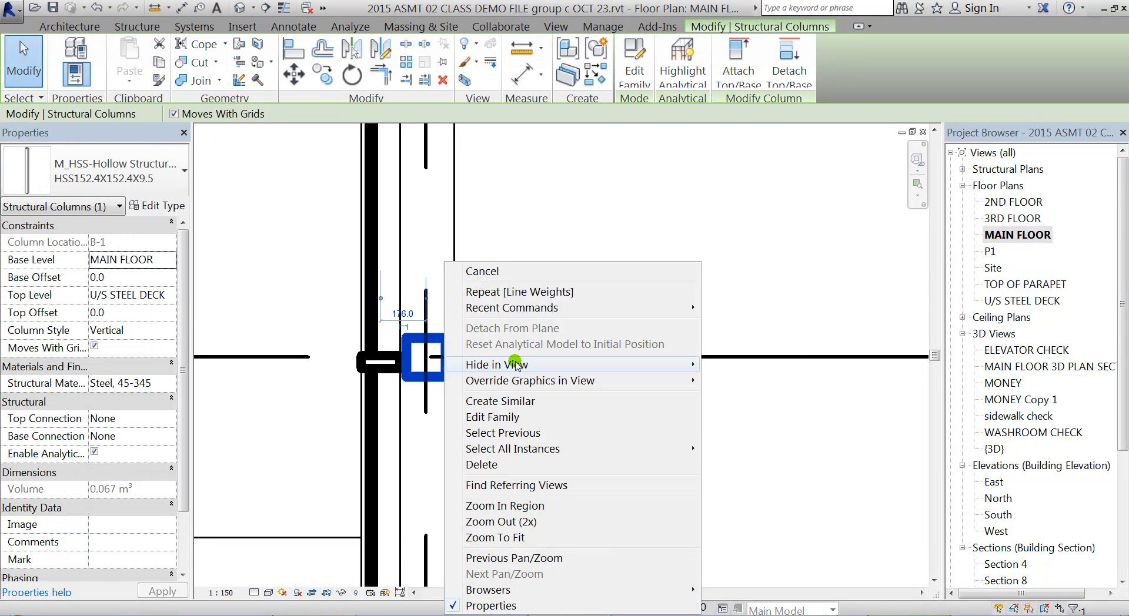
left_click(518, 380)
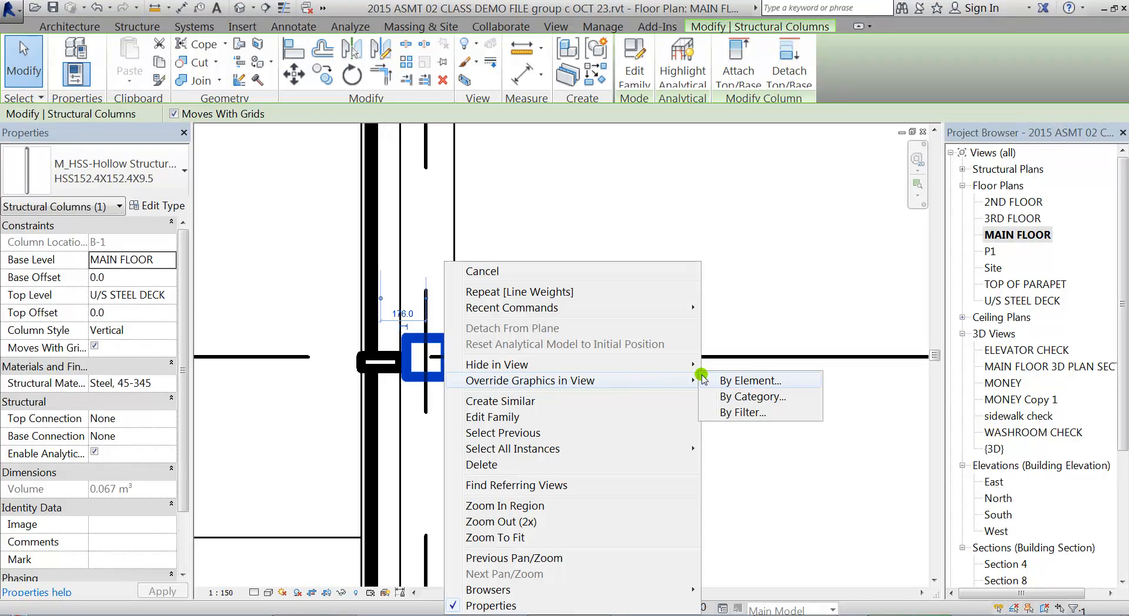
left_click(761, 382)
left_click_drag(956, 178, 621, 248)
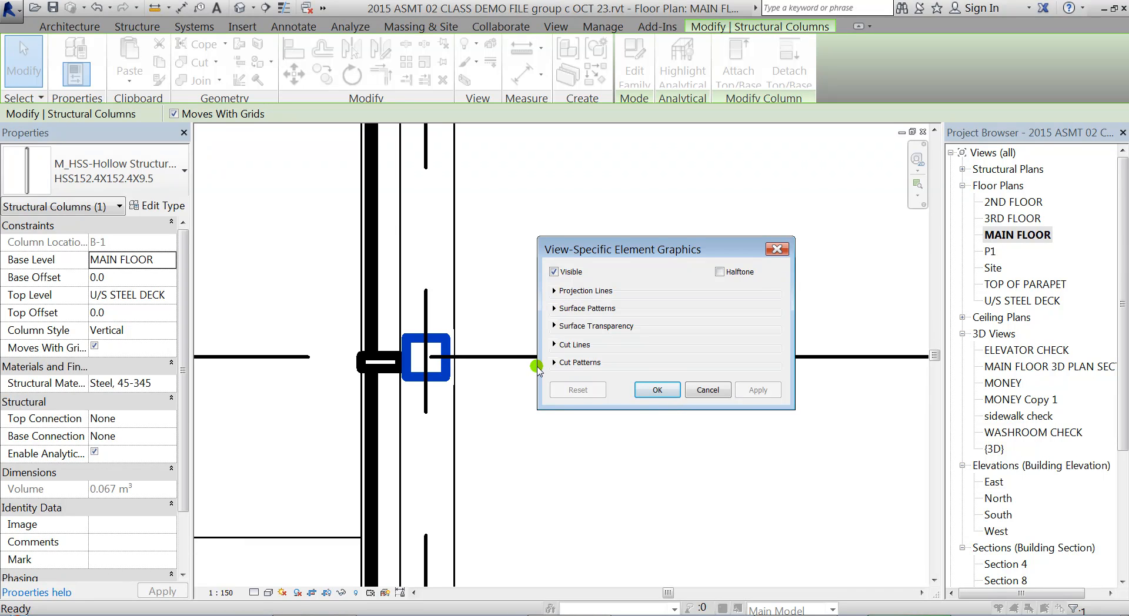
left_click(658, 390)
left_click(557, 268)
- Hide the Floors category in the visibility/graphic overrides of the MAIN FLOOR plan and accept the overrides
scroll(462, 357, "down", 5)
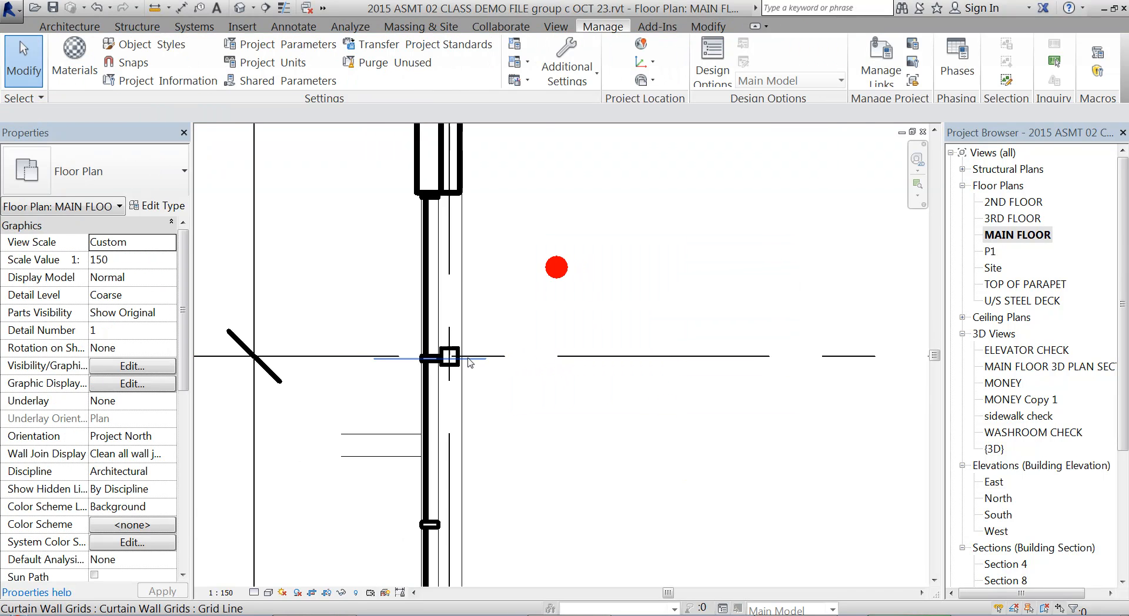
middle_click_drag(556, 264, 475, 475)
scroll(631, 314, "up", 2)
scroll(404, 381, "up", 1)
middle_click_drag(407, 384, 403, 323)
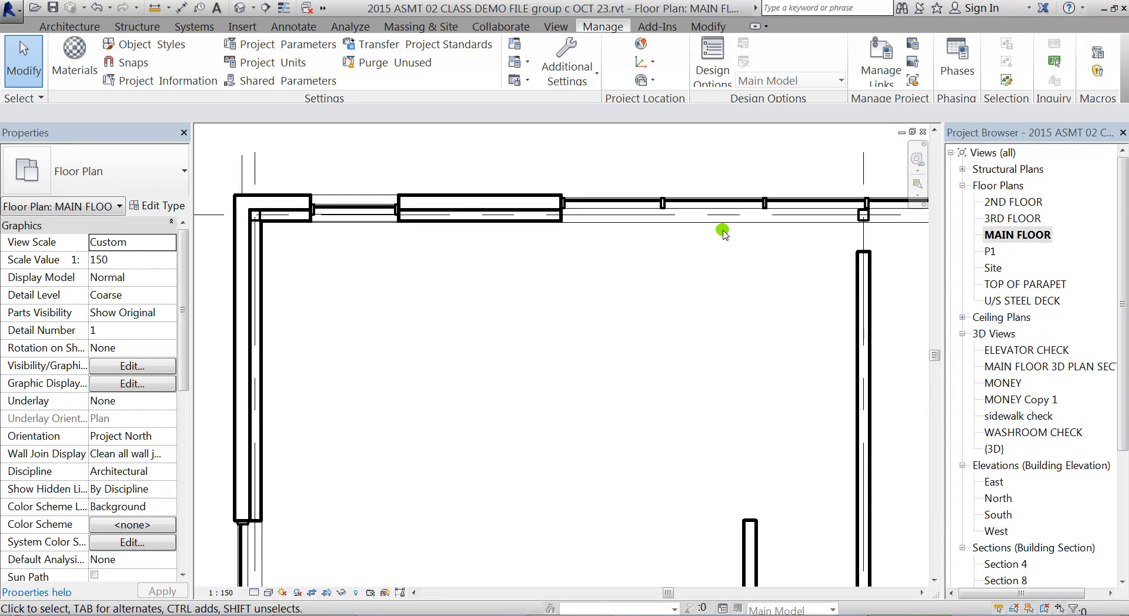
key("v")
key("v")
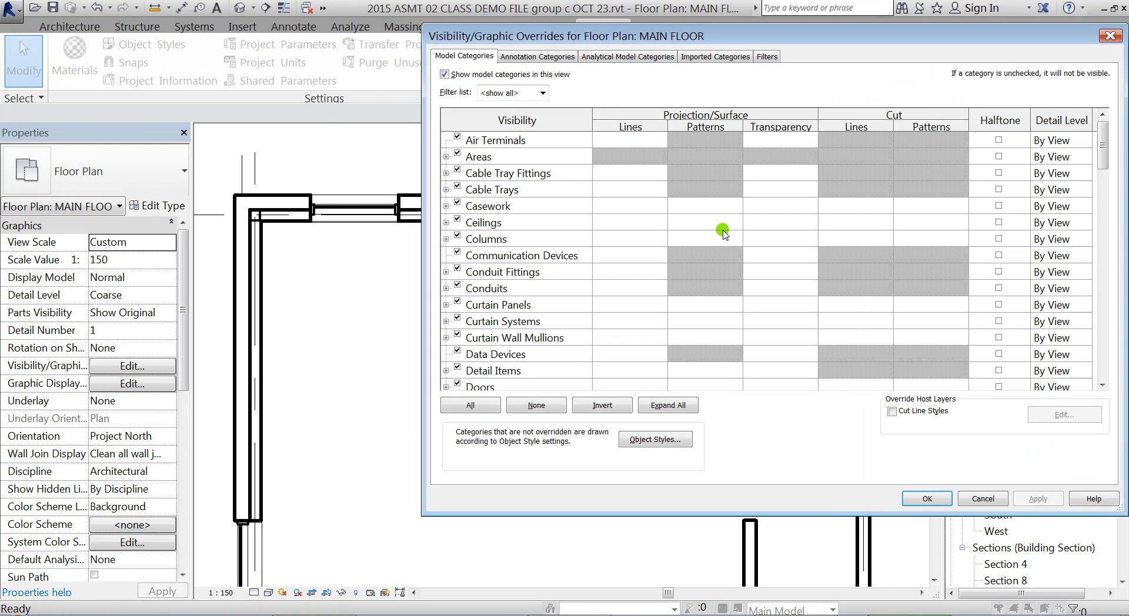
left_click_drag(750, 37, 603, 54)
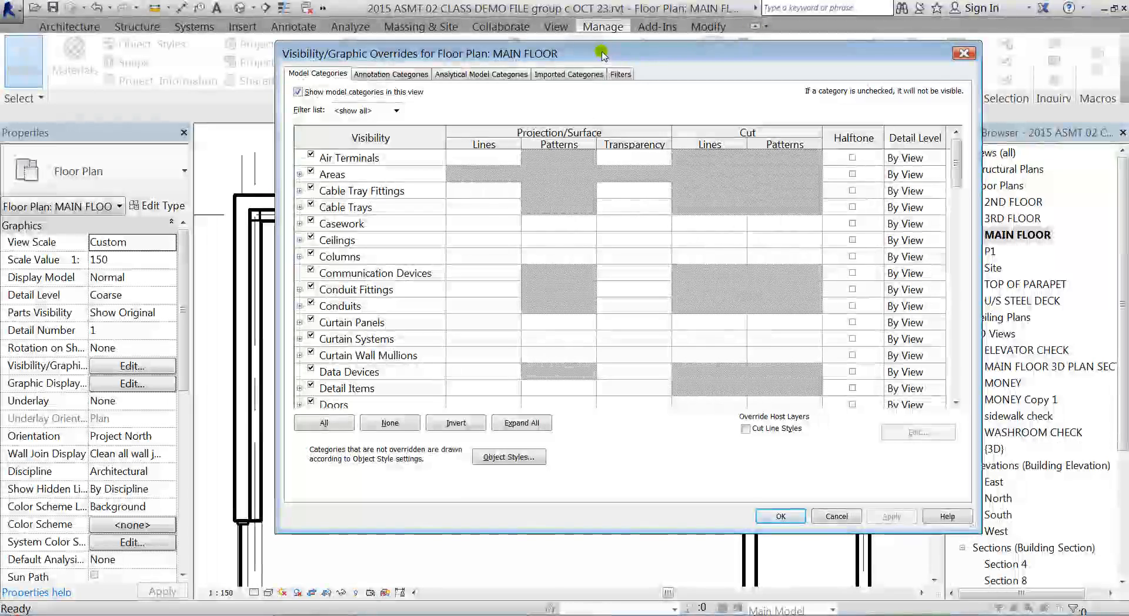
left_click_drag(961, 166, 957, 226)
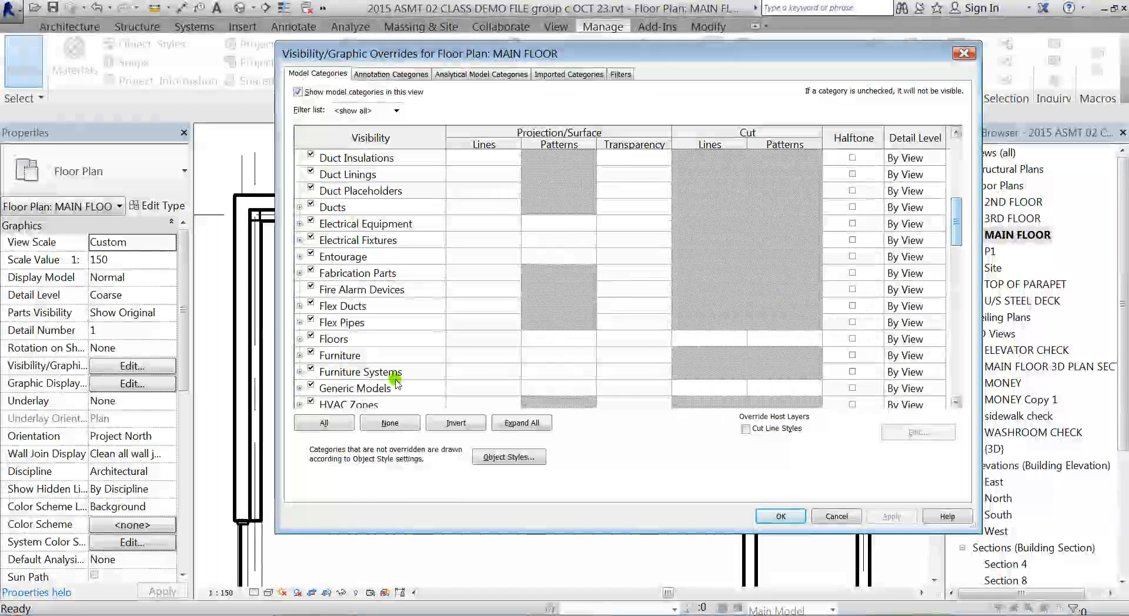
left_click(311, 337)
left_click(782, 516)
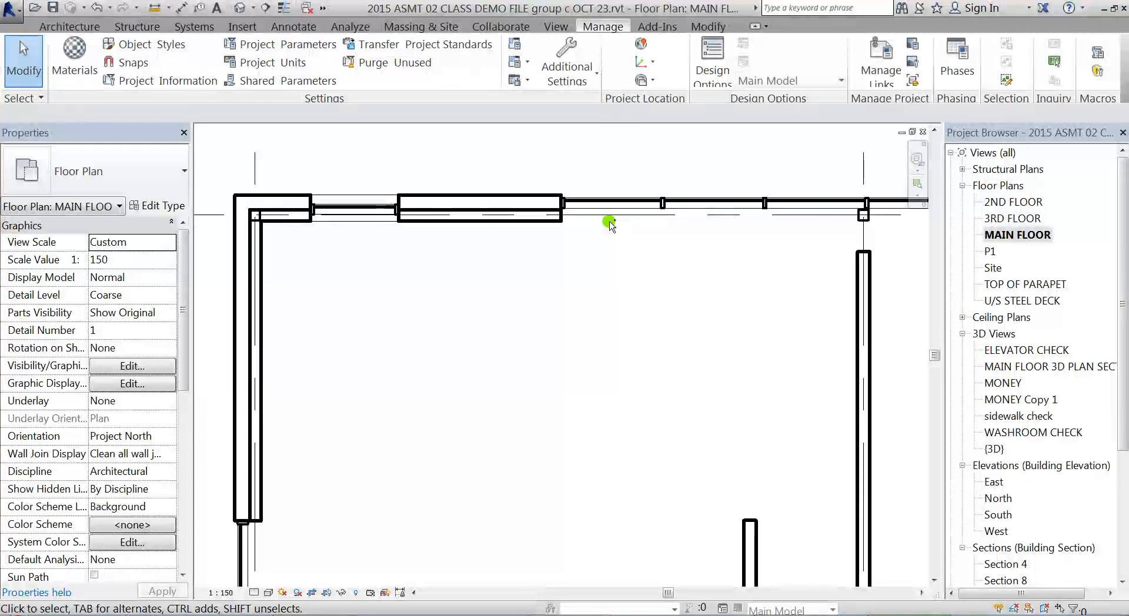
- Try a view range with bottom offset 1150 and view depth offset 1100 on the floor plan, then close the settings
middle_click_drag(752, 207, 643, 253)
scroll(559, 242, "up", 1)
scroll(537, 254, "up", 1)
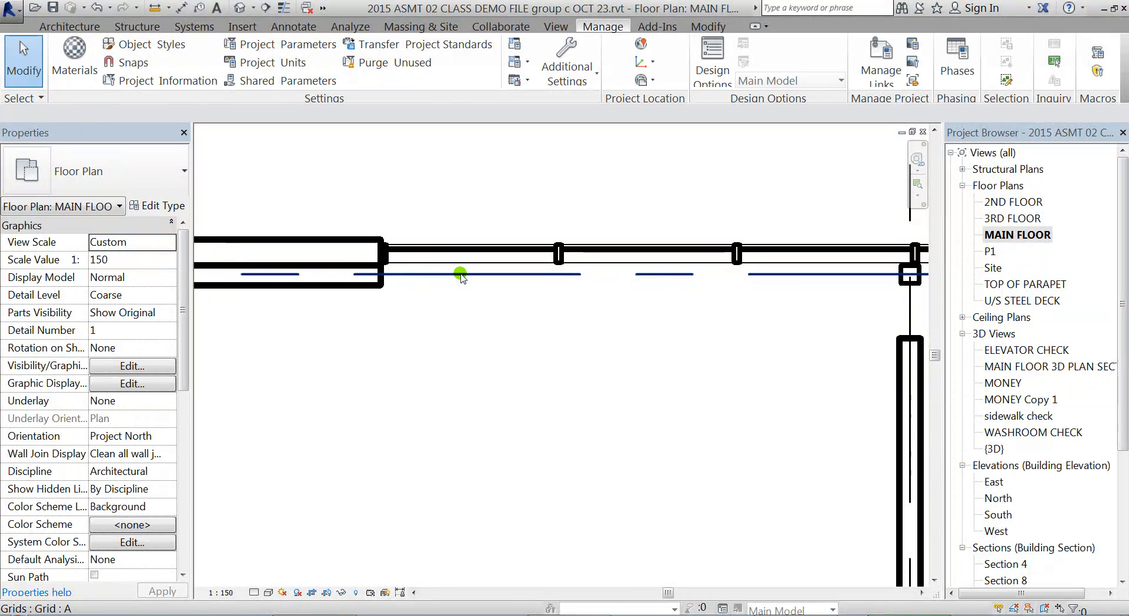
scroll(482, 255, "up", 1)
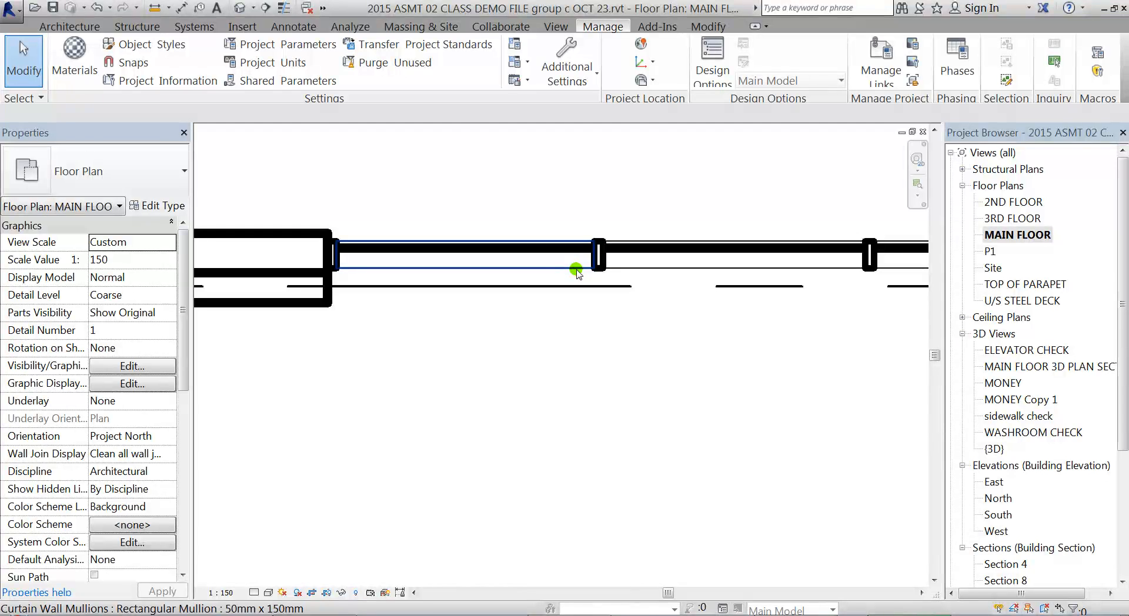
scroll(537, 258, "down", 2)
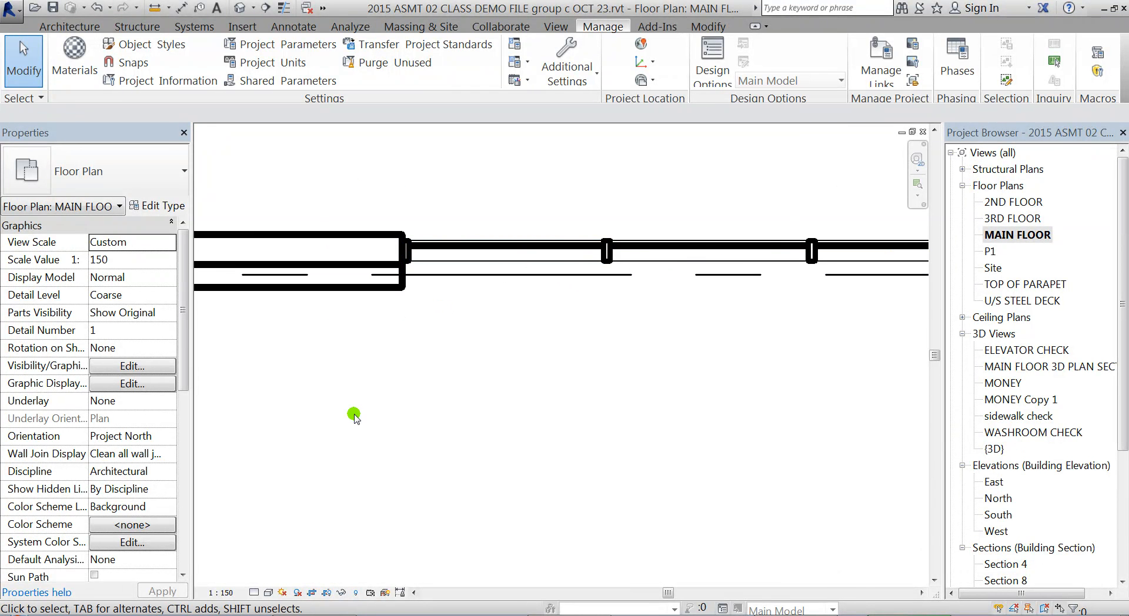
left_click_drag(184, 318, 189, 421)
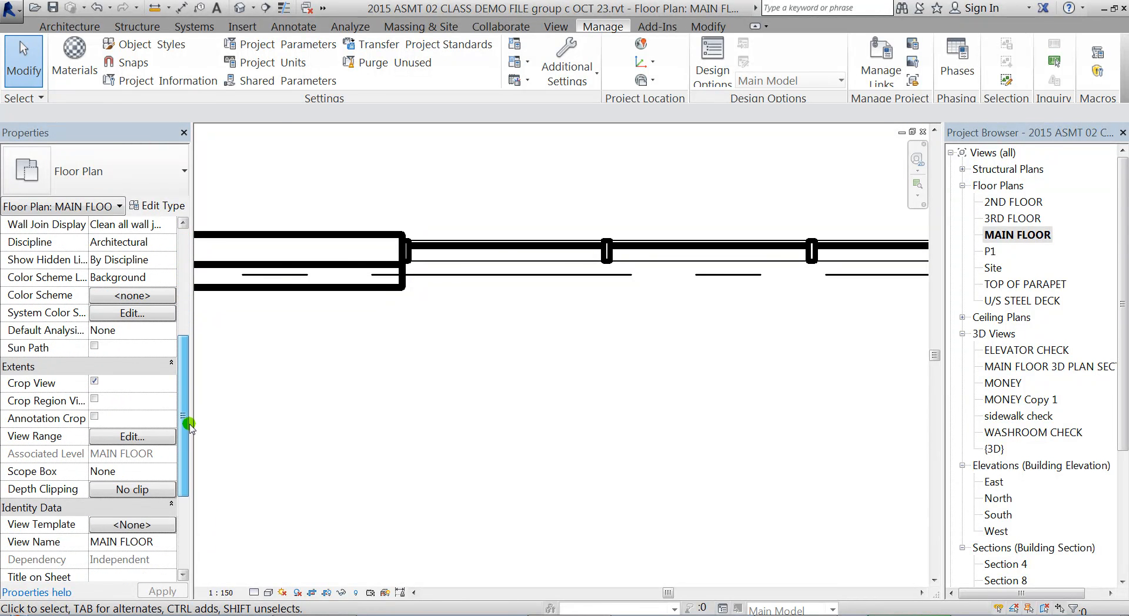
left_click(133, 437)
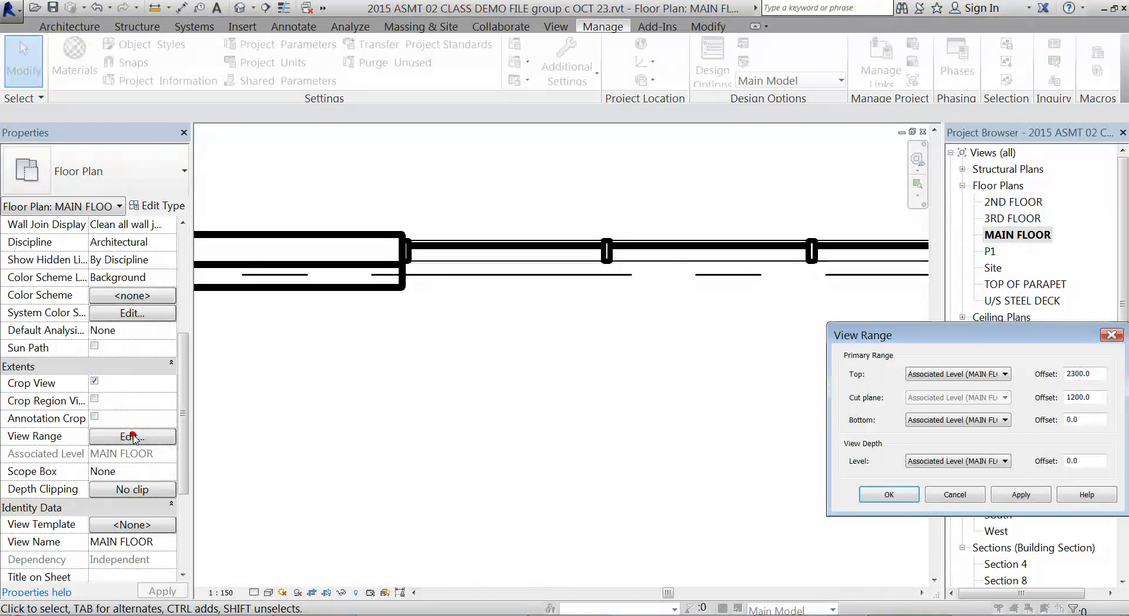
left_click_drag(960, 328, 823, 187)
left_click(960, 271)
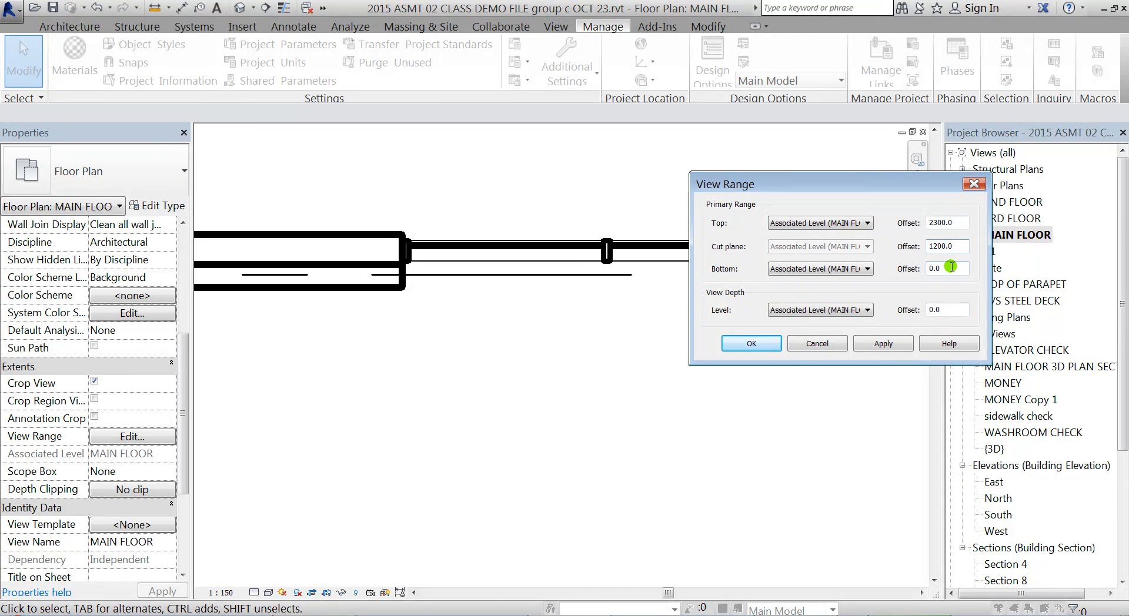
double_click(951, 268)
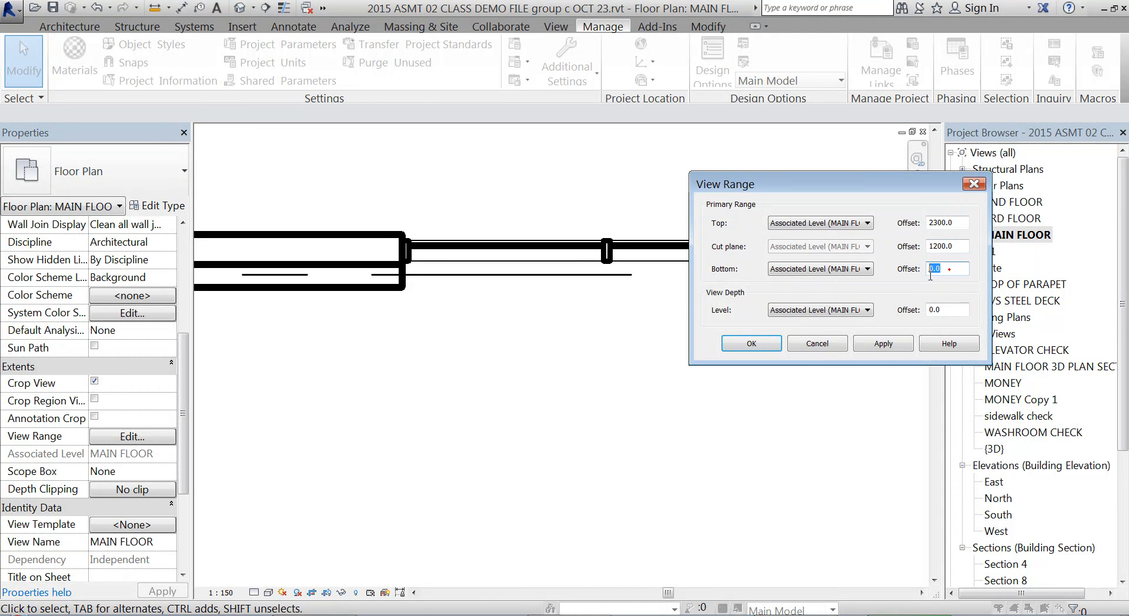
type("1150")
left_click(953, 310)
double_click(942, 310)
type("1")
left_click(883, 344)
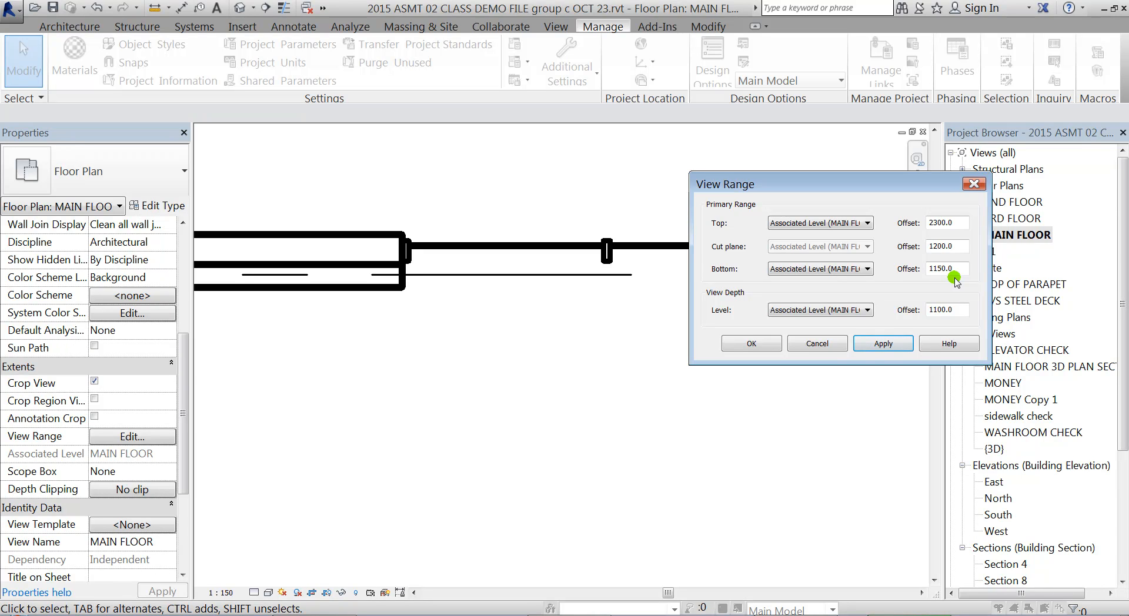
left_click(816, 344)
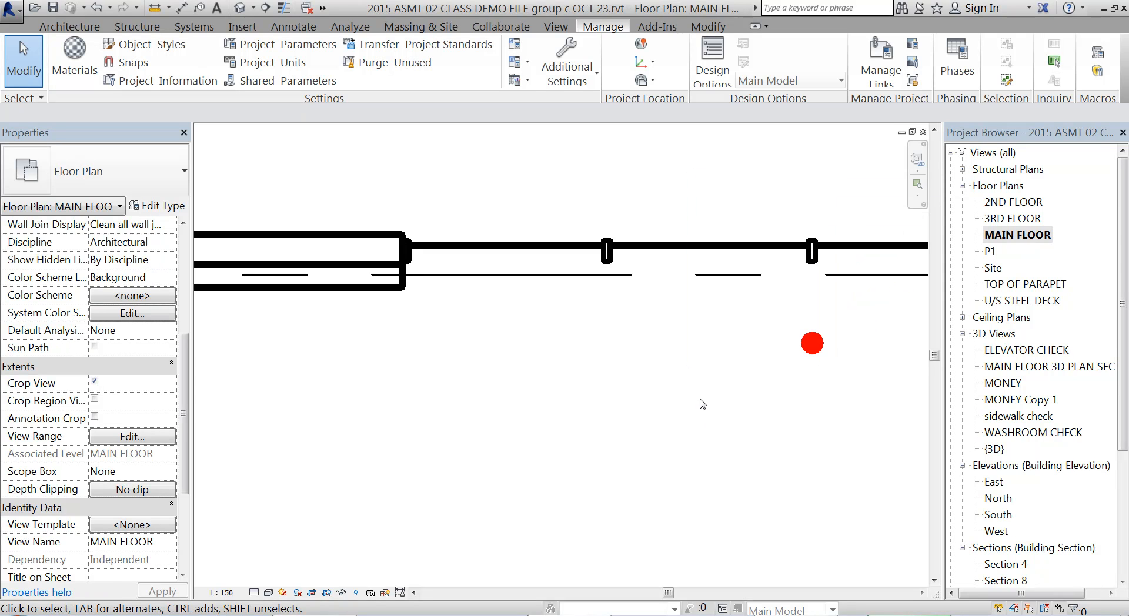
- Set the plan's view range bottom offset and view depth offset back to 0 and accept
left_click(127, 437)
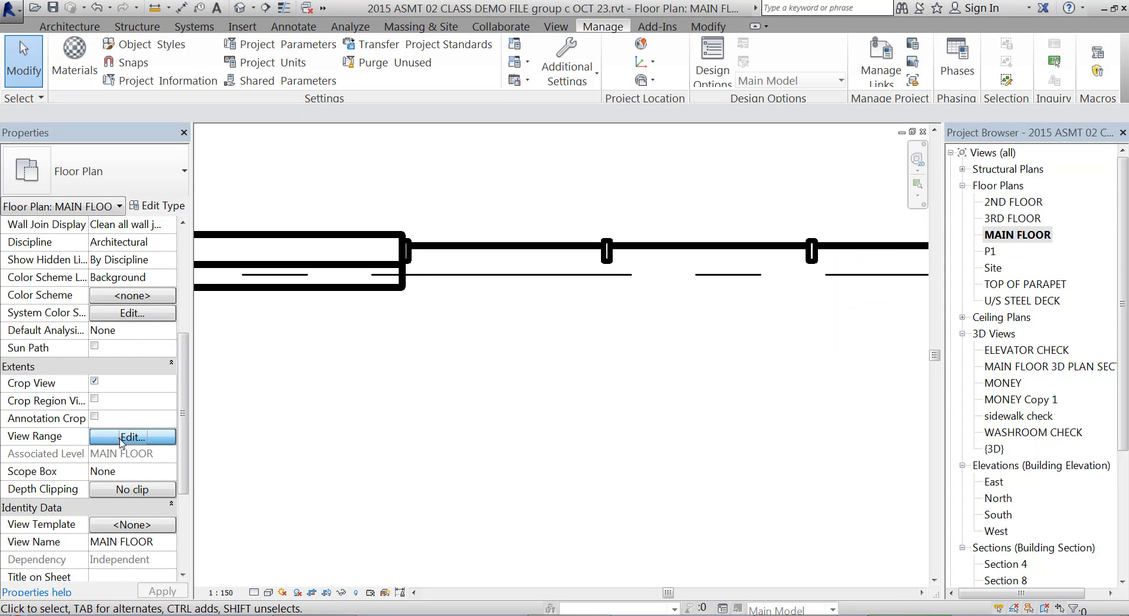
left_click(967, 249)
double_click(965, 269)
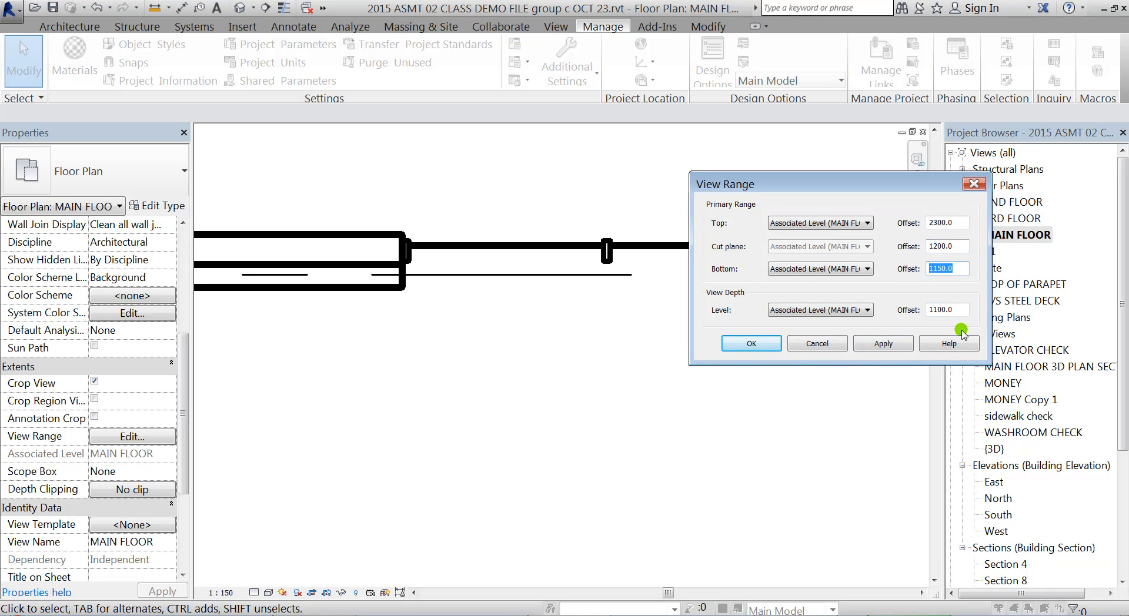
type("0")
double_click(948, 309)
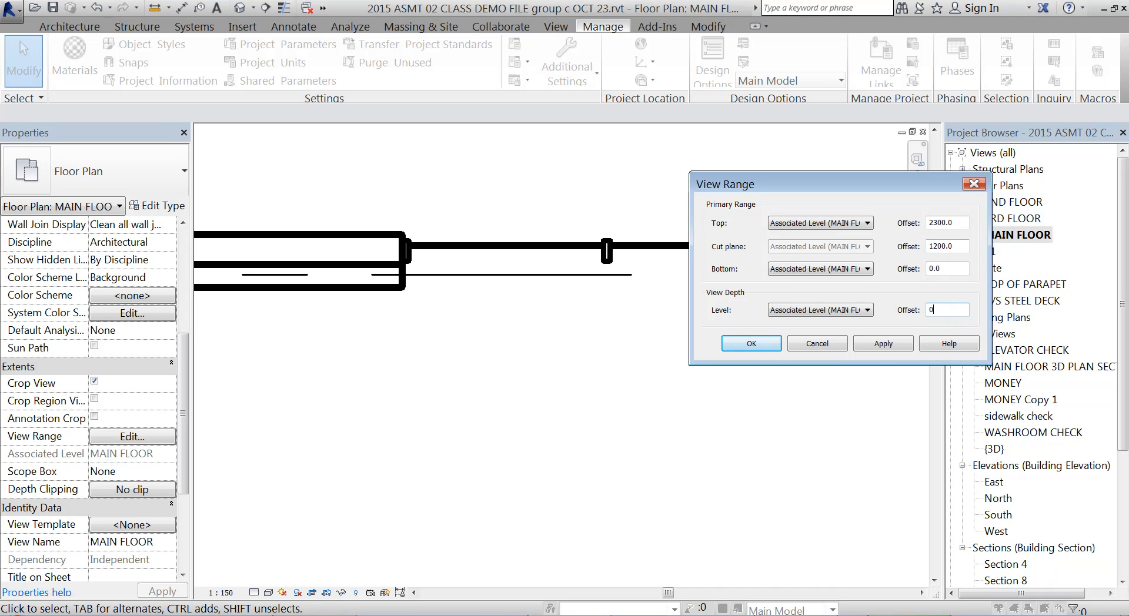
left_click(760, 345)
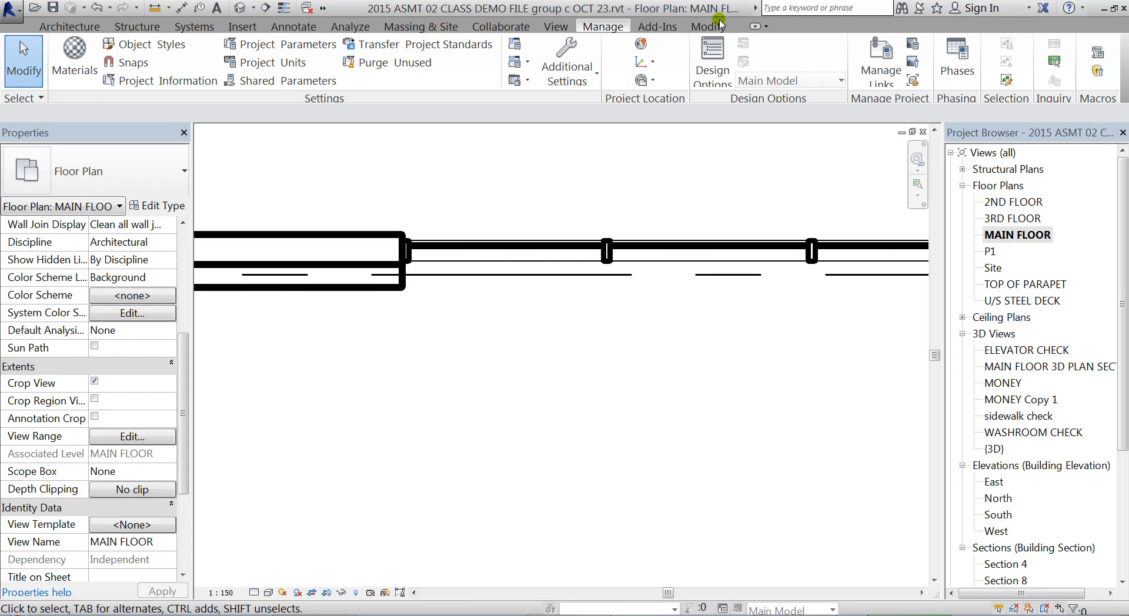
- Using Linework with the <Invisible lines> style, hide the inner mullion edge lines of the three curtain wall bays before grid 2 along grid A
left_click(701, 27)
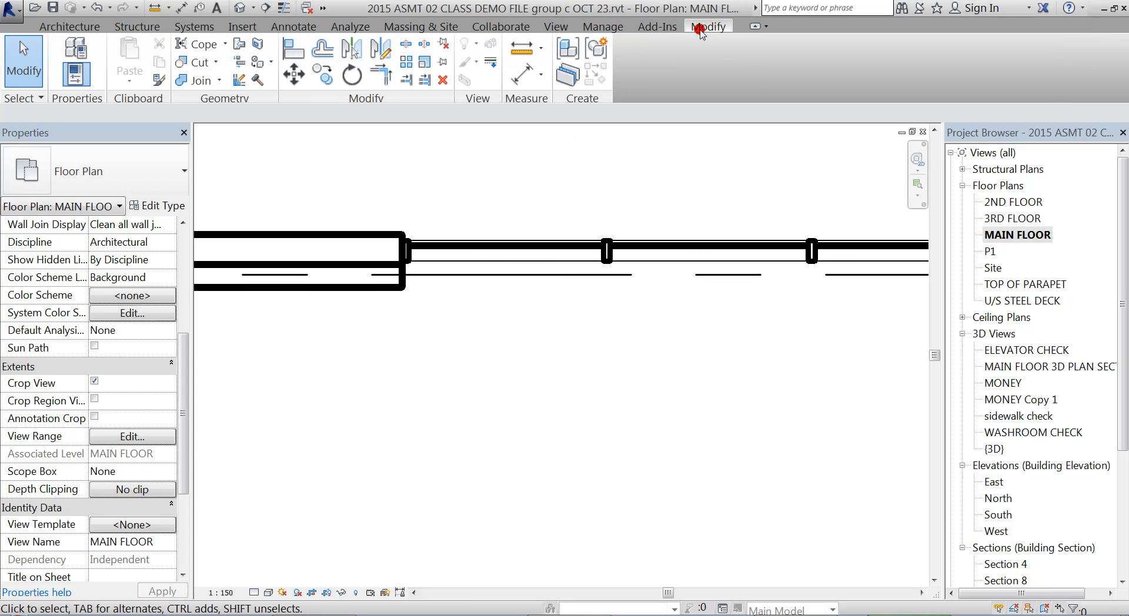
left_click(492, 65)
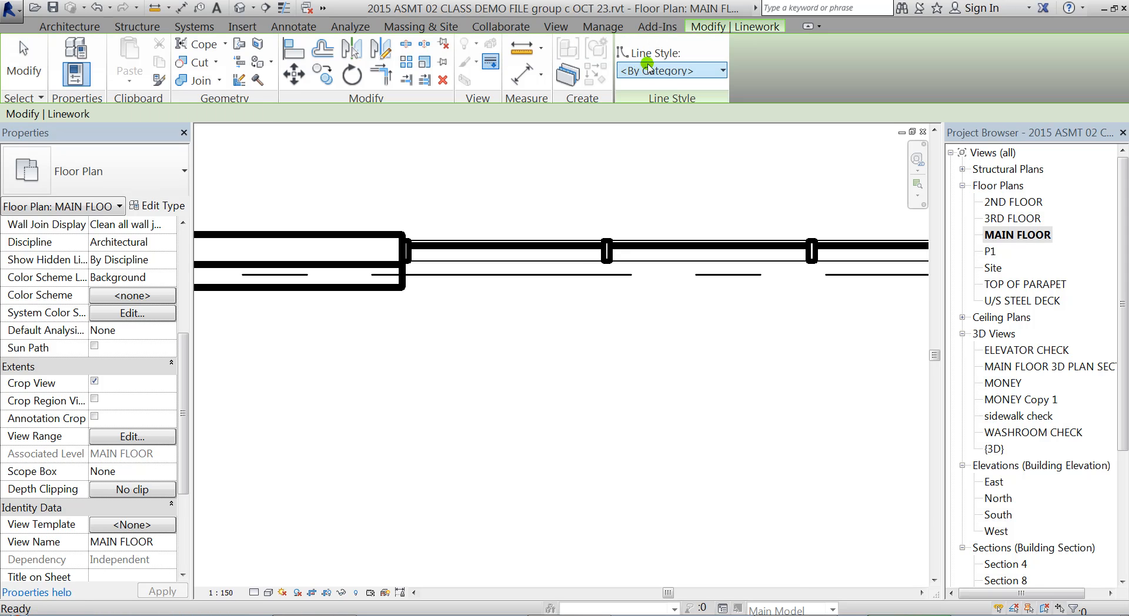
left_click(669, 182)
left_click(572, 259)
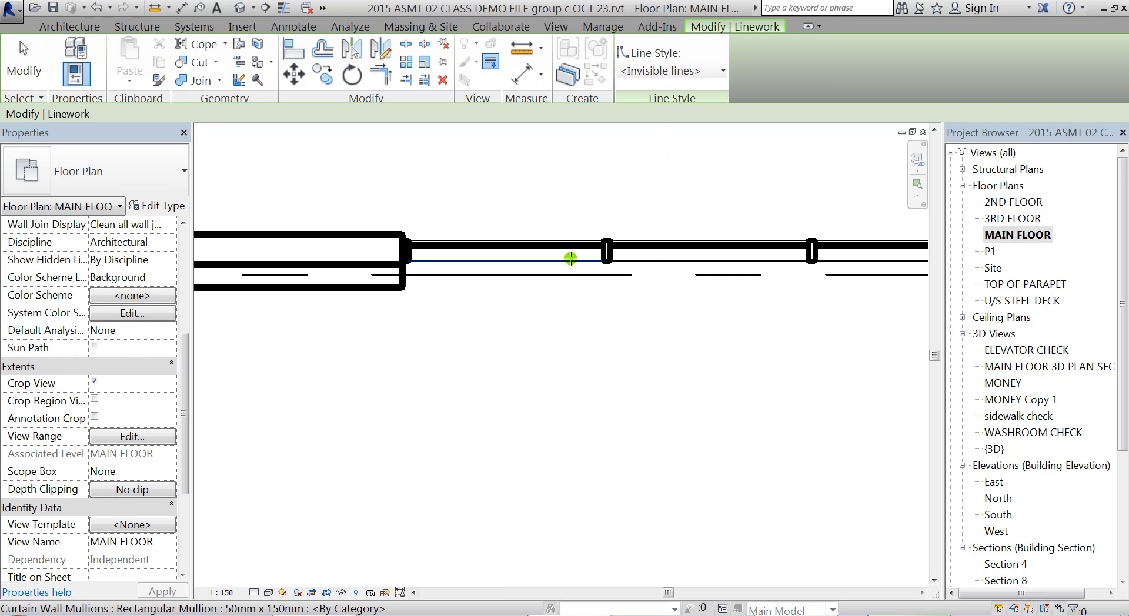
left_click(646, 260)
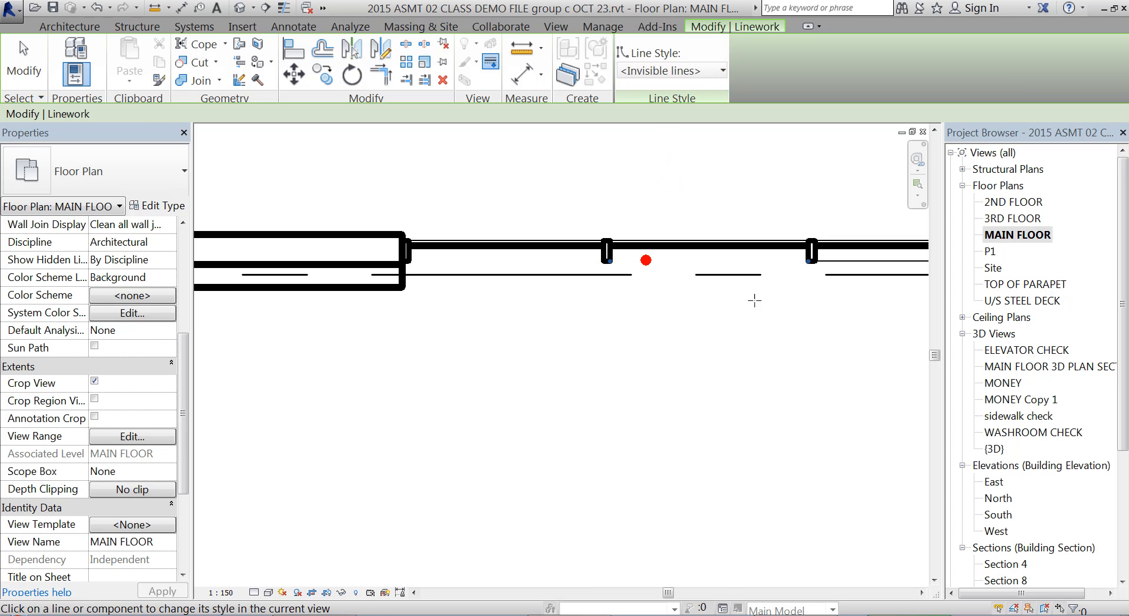
middle_click_drag(753, 300, 490, 279)
left_click(603, 240)
left_click(627, 239)
- Apply the <Invisible lines> linework style to the outer mullion edge lines of the same three curtain wall bays
middle_click_drag(397, 251, 822, 243)
scroll(408, 213, "up", 1)
scroll(409, 214, "up", 1)
left_click(411, 211)
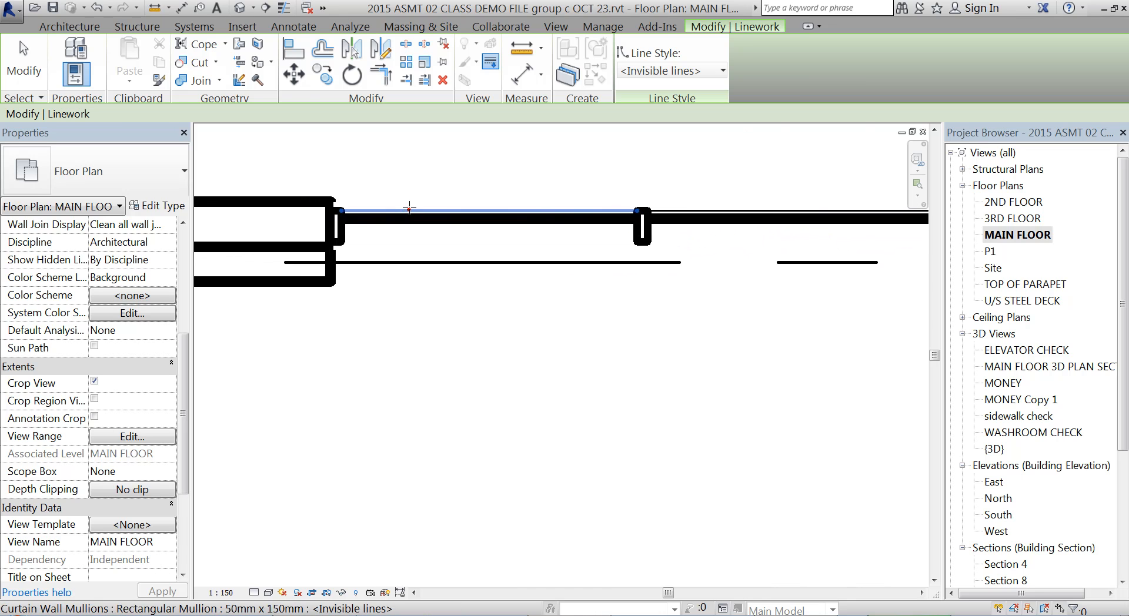
left_click(723, 210)
middle_click_drag(412, 254, 593, 223)
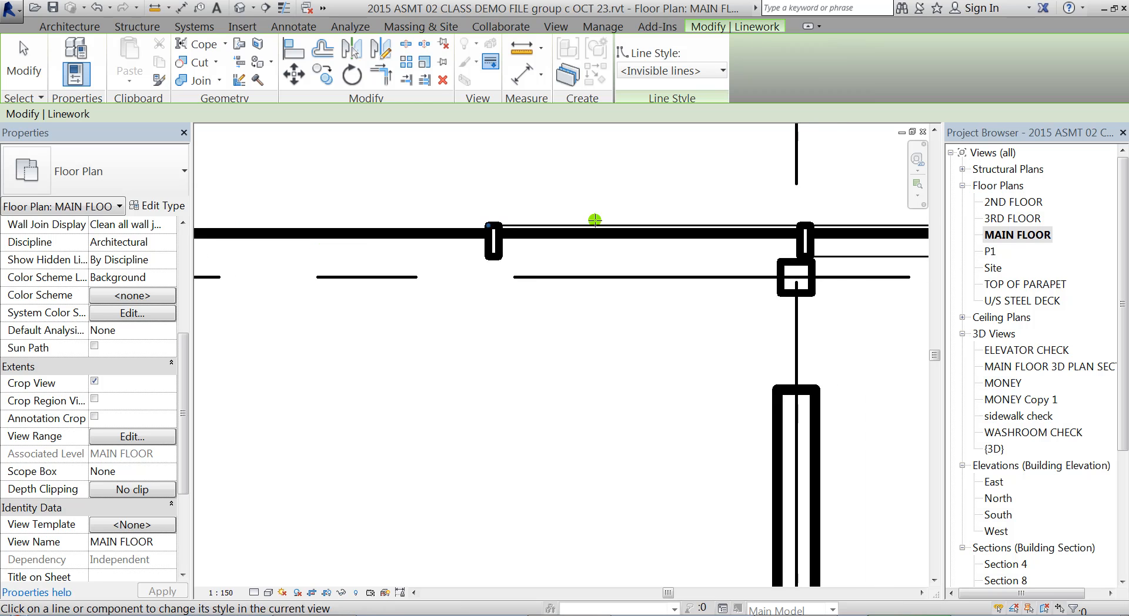
scroll(593, 222, "up", 2)
scroll(658, 206, "down", 2)
middle_click_drag(413, 274, 610, 286)
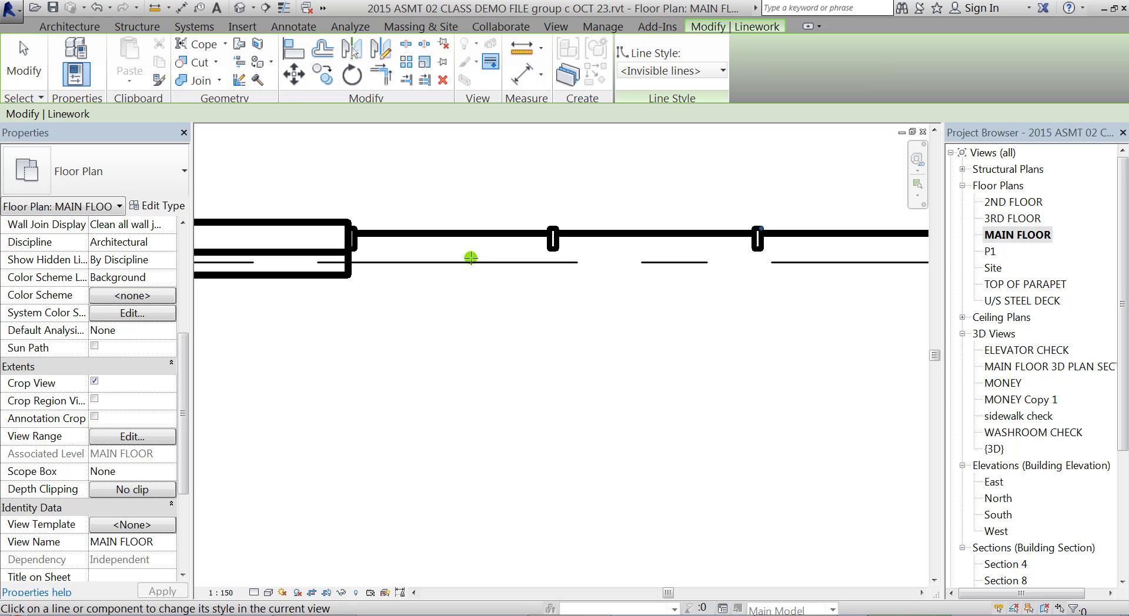
- End the Linework command and compare the edited curtain wall bays before grid 2 with the neighbouring bays along grid A
left_click(24, 65)
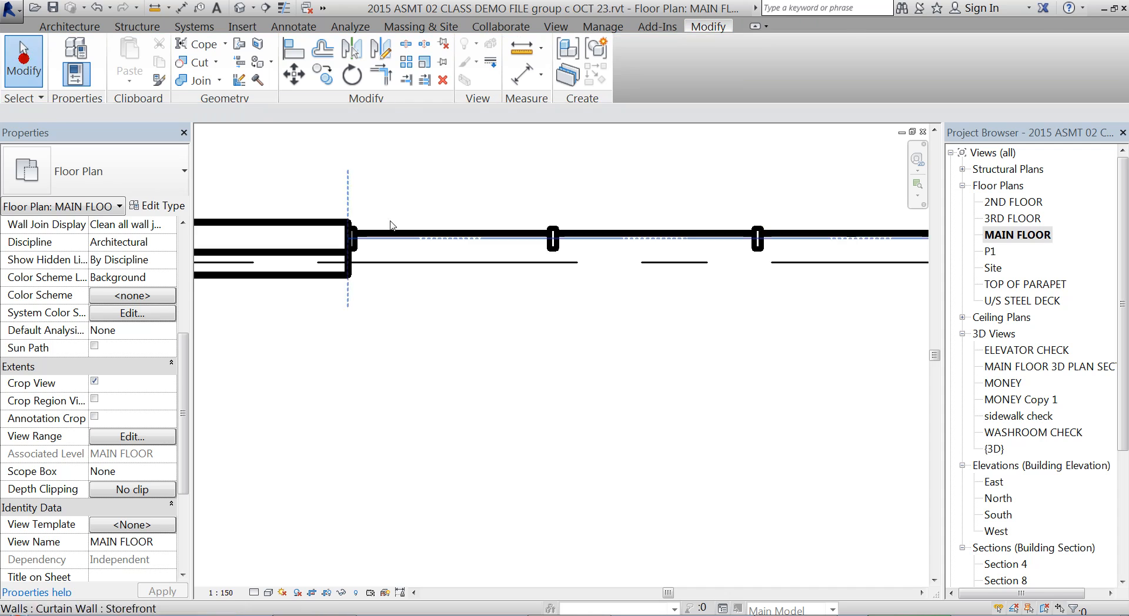
scroll(335, 287, "down", 3)
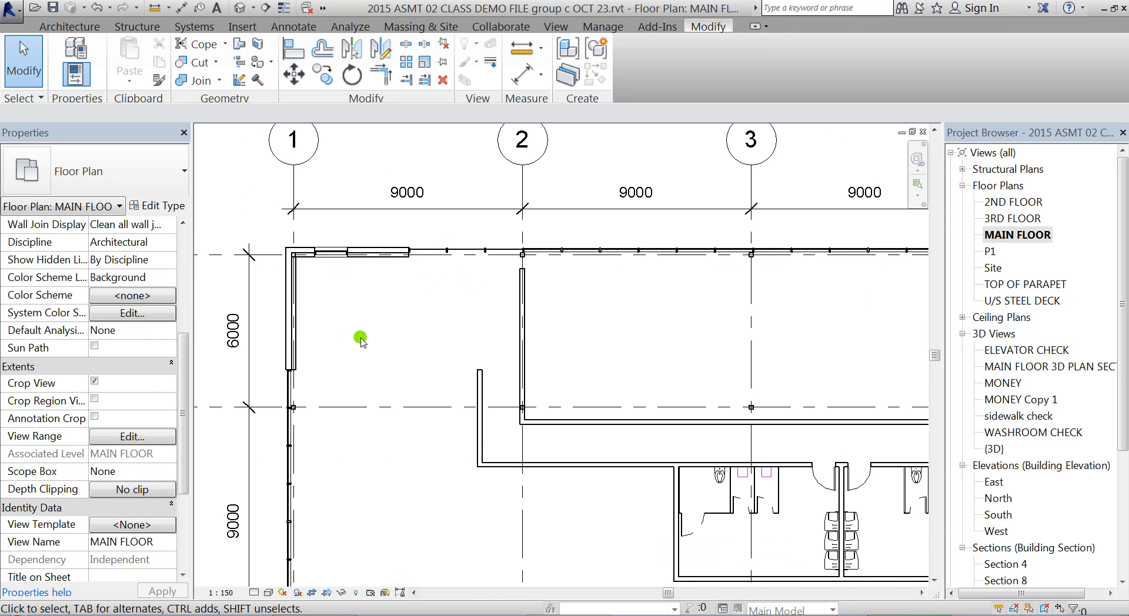
scroll(300, 313, "up", 2)
scroll(368, 242, "down", 3)
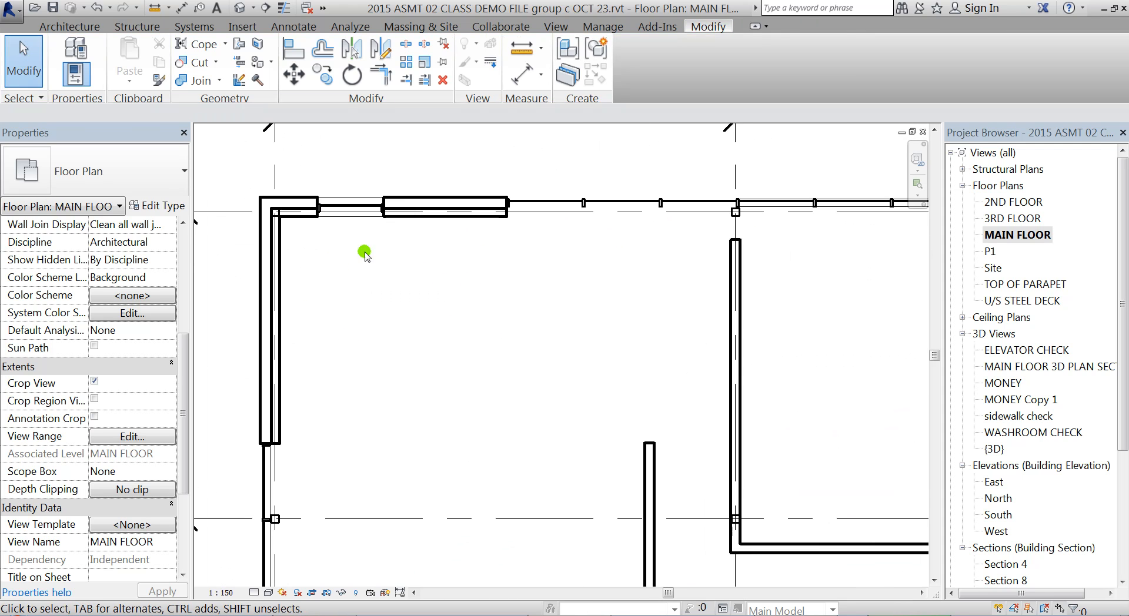
scroll(412, 184, "up", 2)
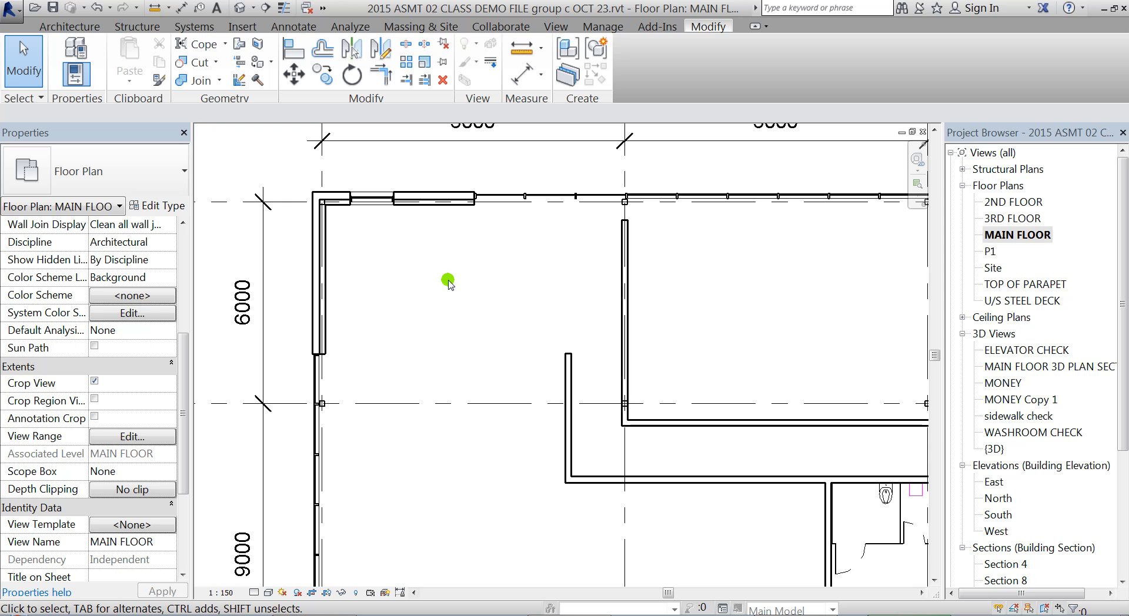
- Open sheet A103 and examine how the main floor plan displays on it
left_click_drag(1123, 384, 1124, 512)
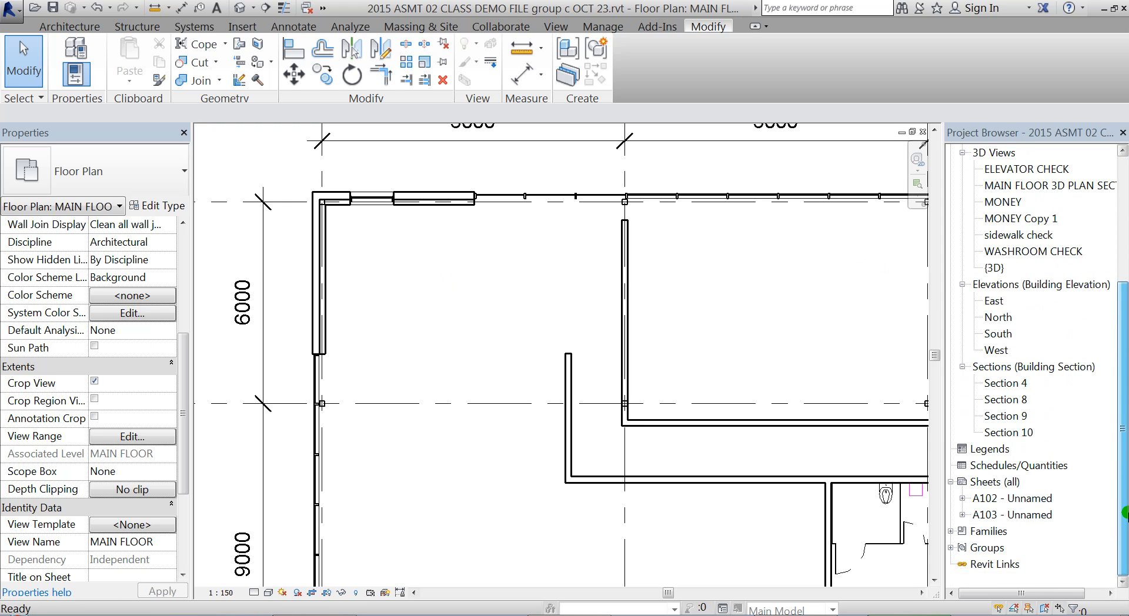
double_click(1013, 515)
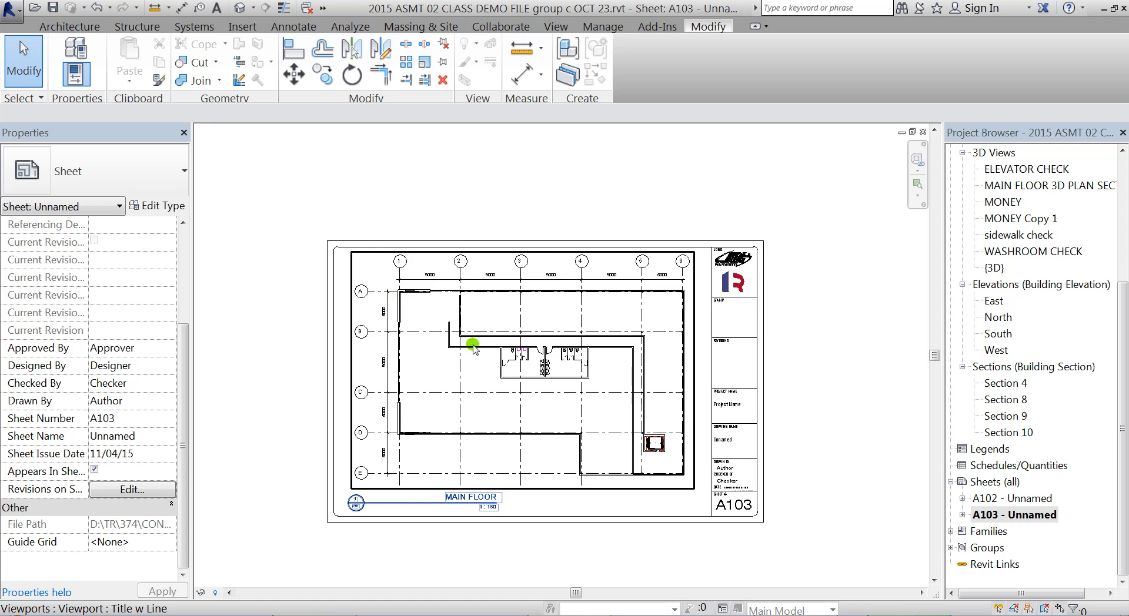
scroll(470, 409, "up", 2)
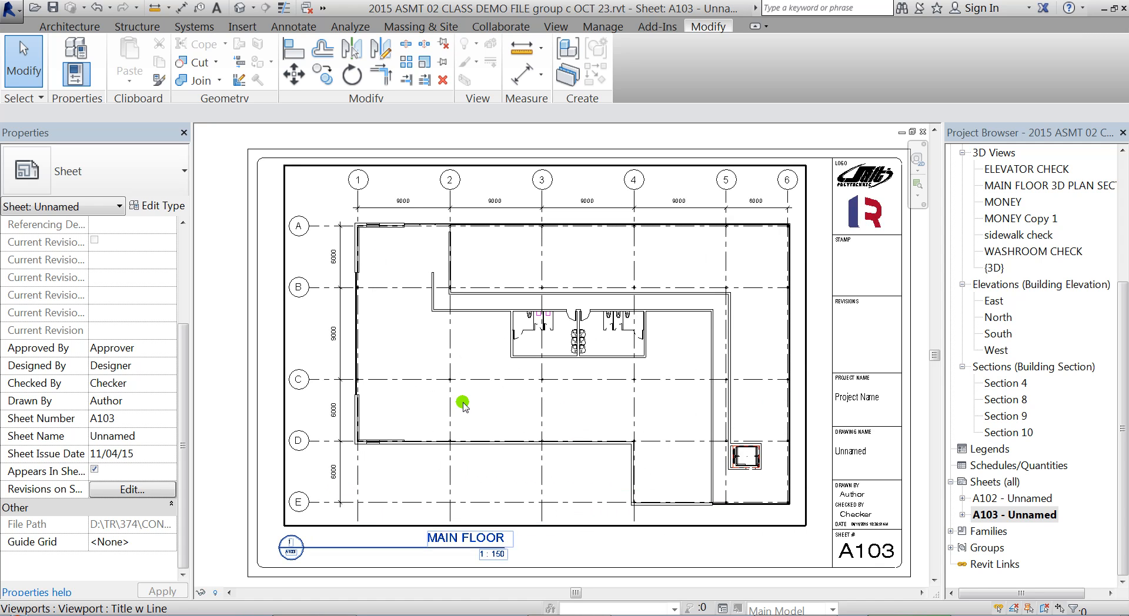